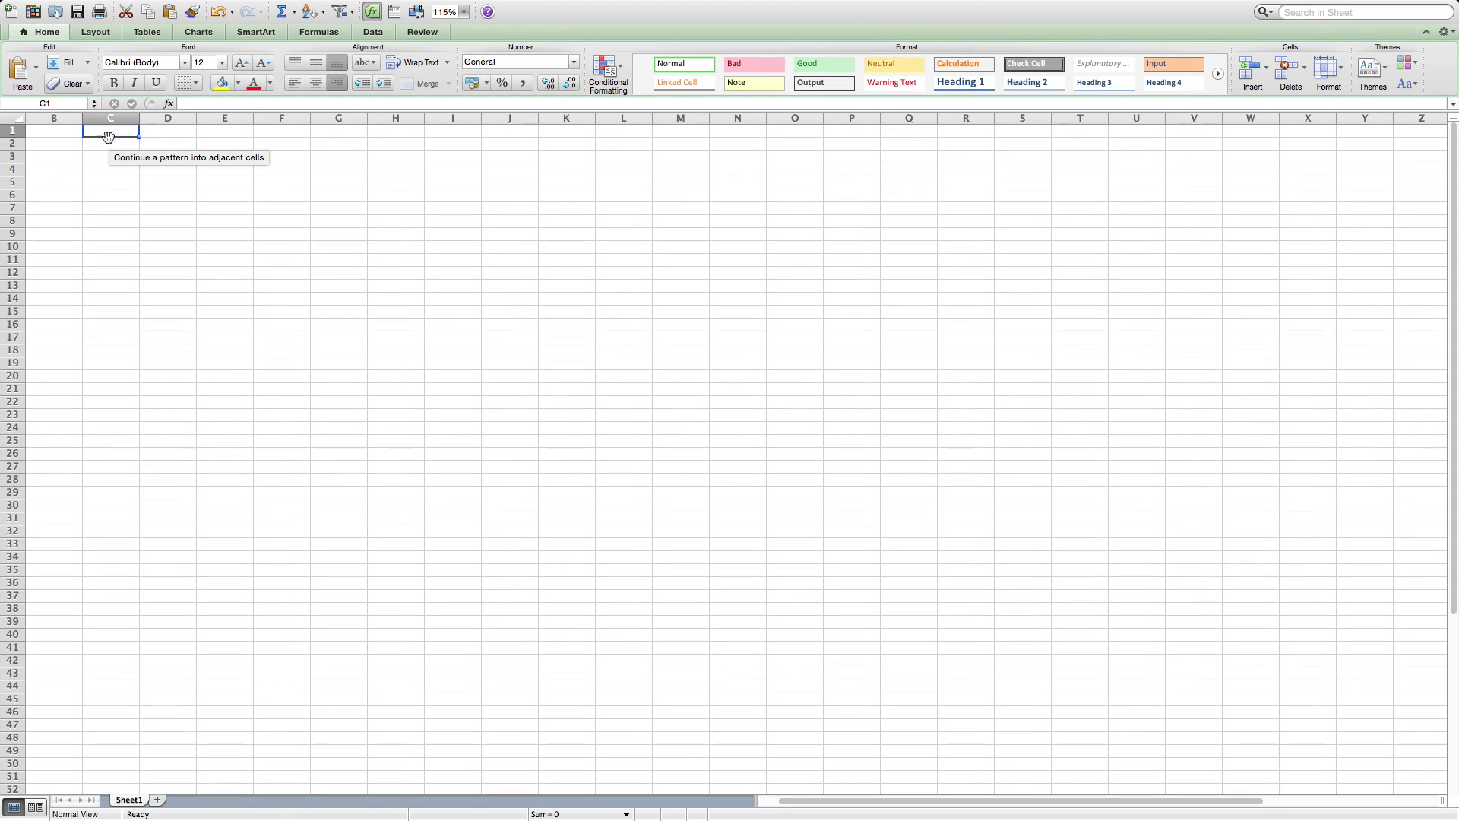
Step: Label C1 as #1 and fill the numbering across row 1 to #10
{"action": "type", "text": "#1"}
{"action": "key", "text": "Tab"}
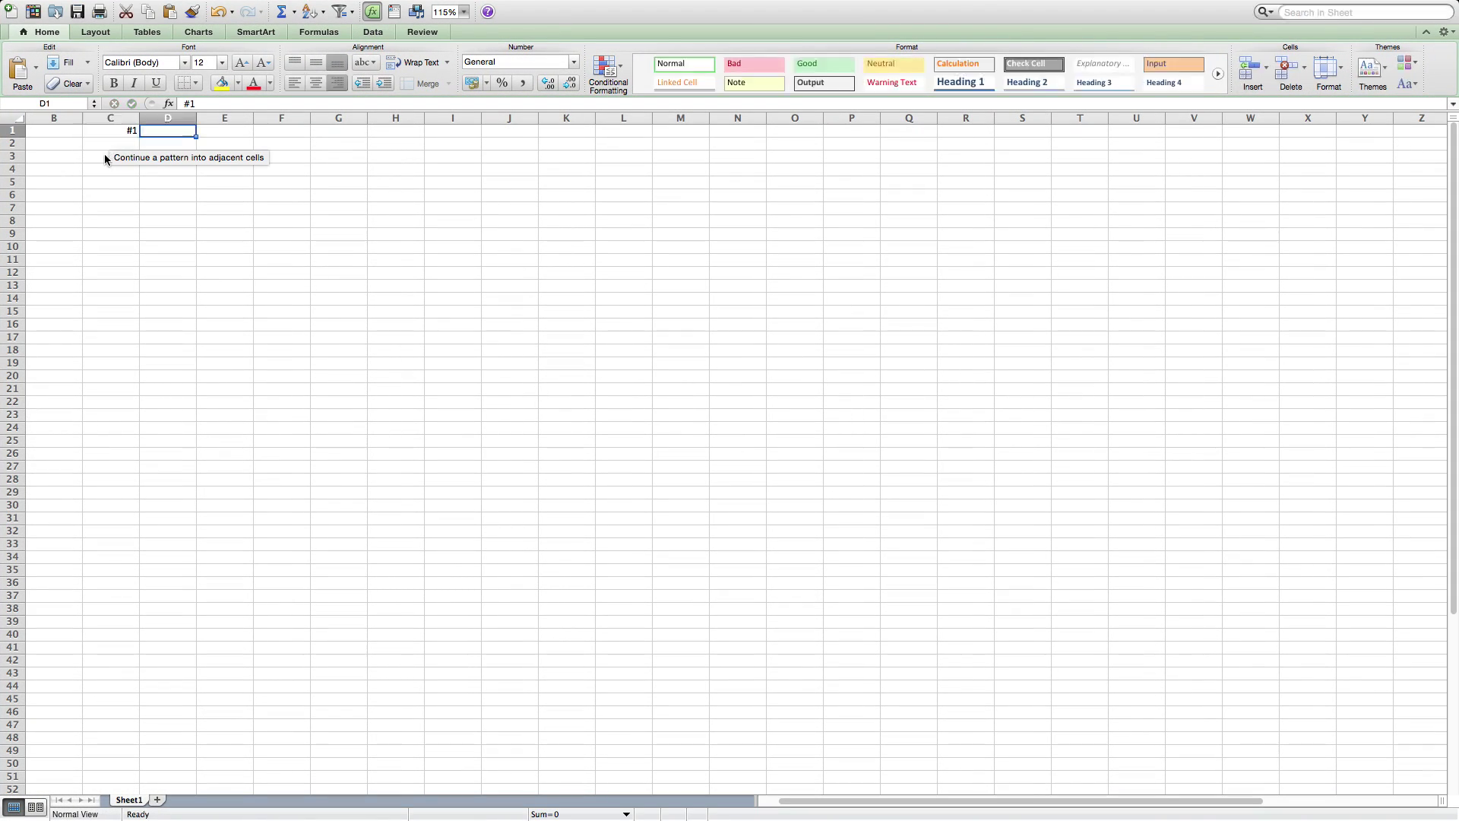
{"action": "left_click_drag", "start_coordinate": [137, 135], "coordinate": [631, 131]}
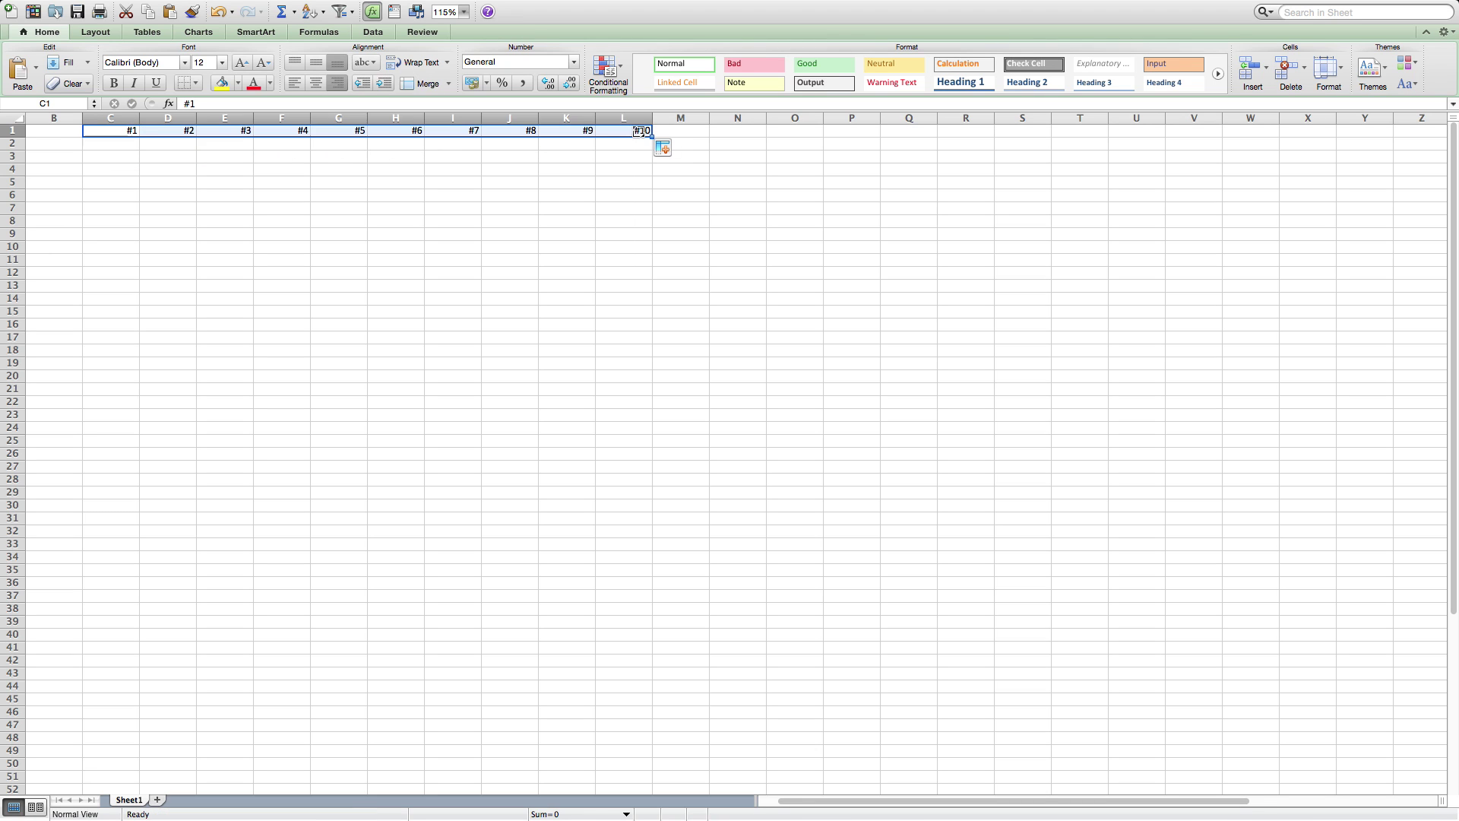
Step: Enter Homework, Participation, Quizzes and Tests down B2:B5
{"action": "left_click", "coordinate": [60, 145]}
{"action": "scroll", "coordinate": [35, 191], "scroll_direction": "up", "scroll_amount": 6}
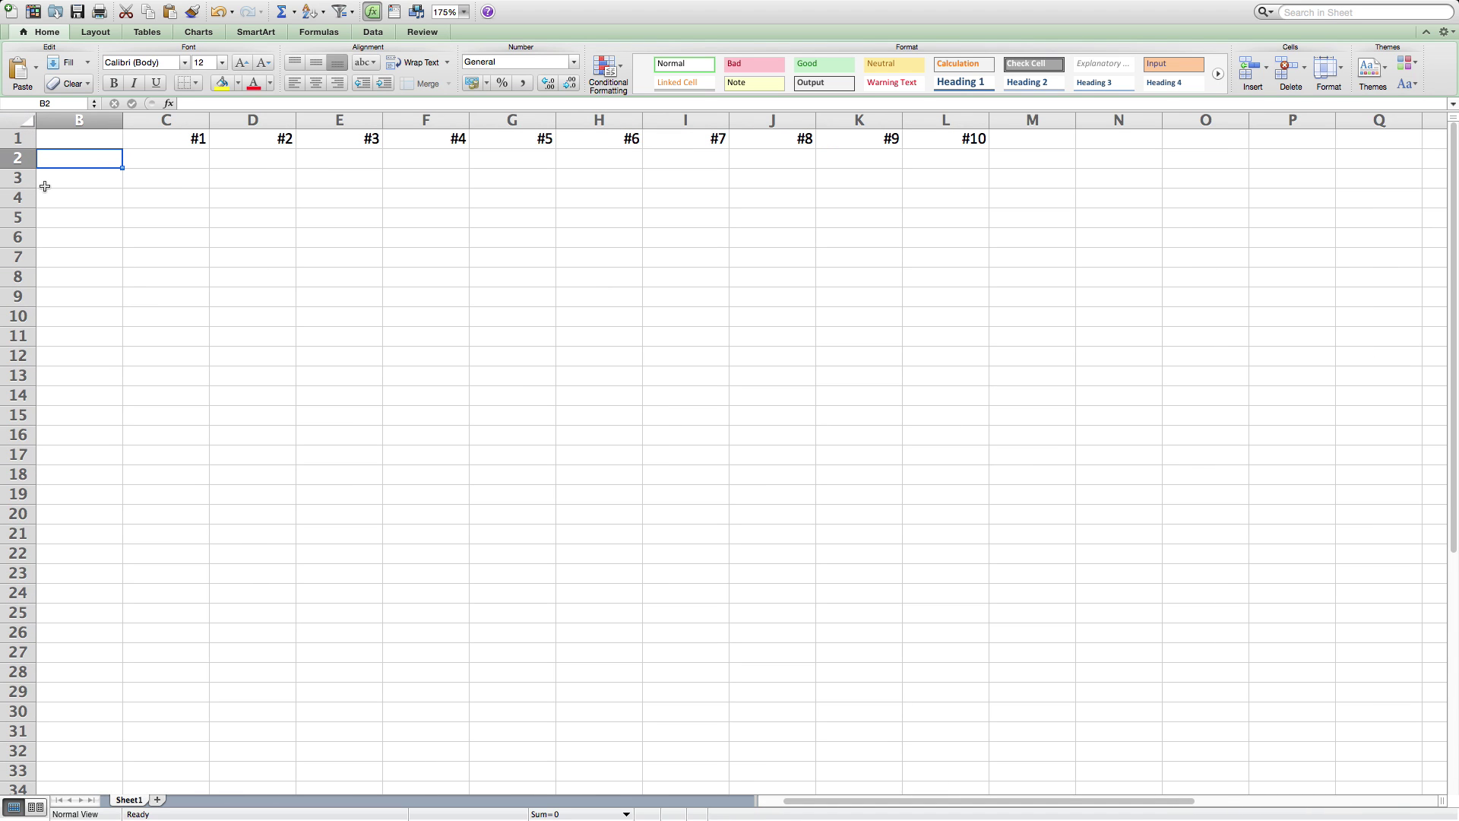
{"action": "type", "text": "Homework"}
{"action": "key", "text": "Return"}
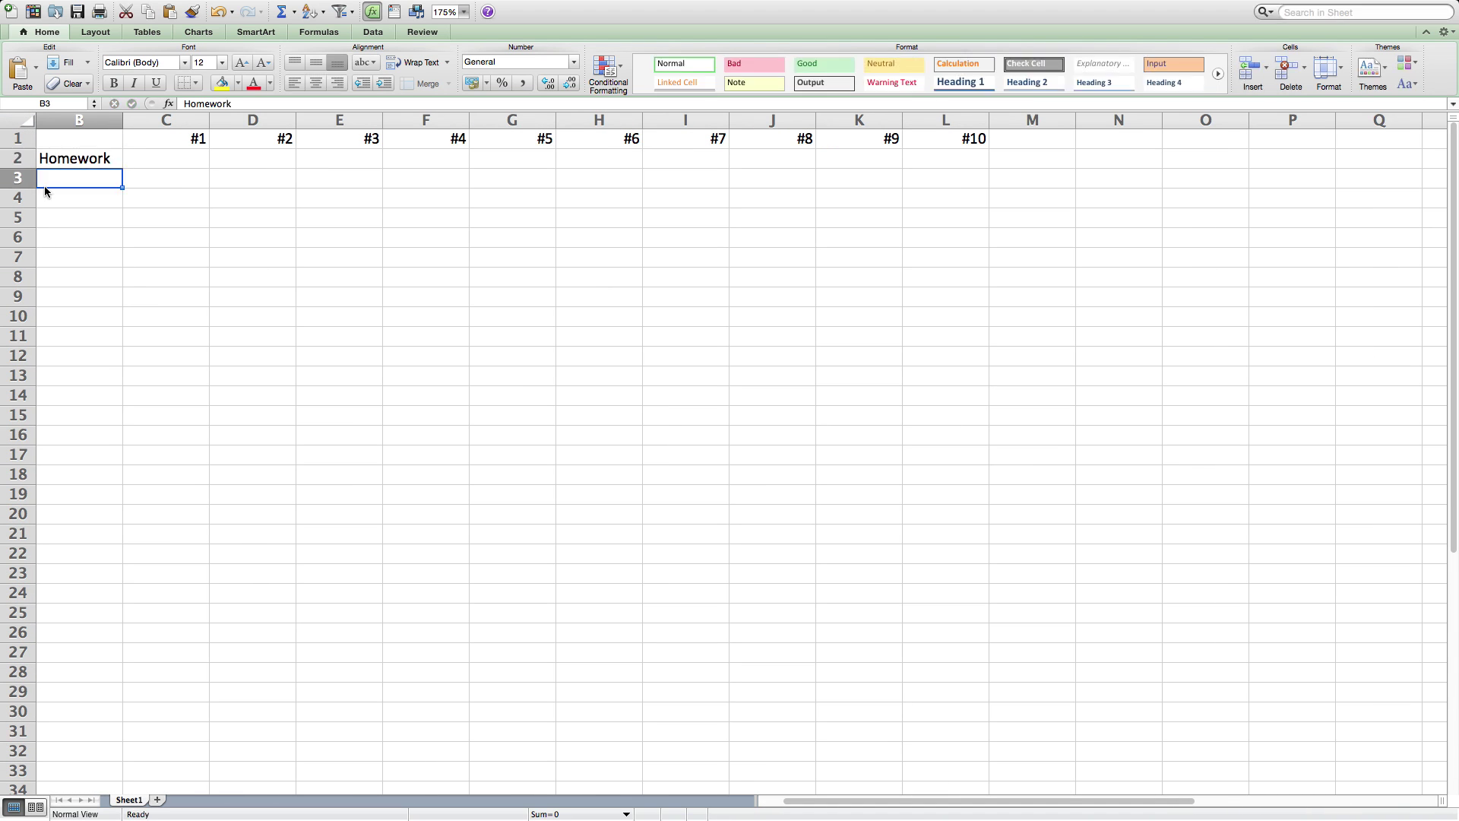
{"action": "type", "text": "Partici"}
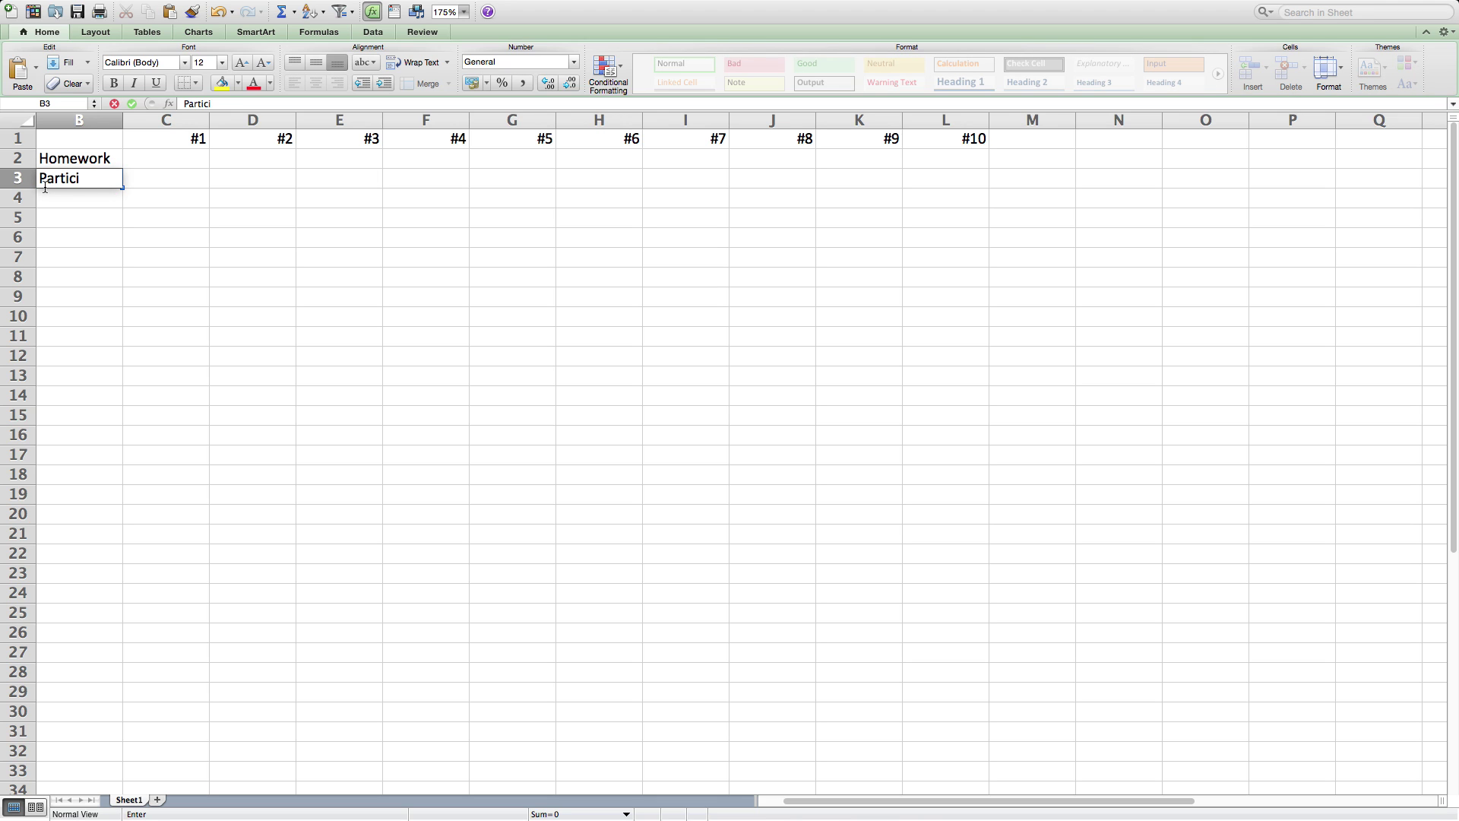
{"action": "type", "text": "pation"}
{"action": "key", "text": "Return"}
{"action": "type", "text": "Quizz"}
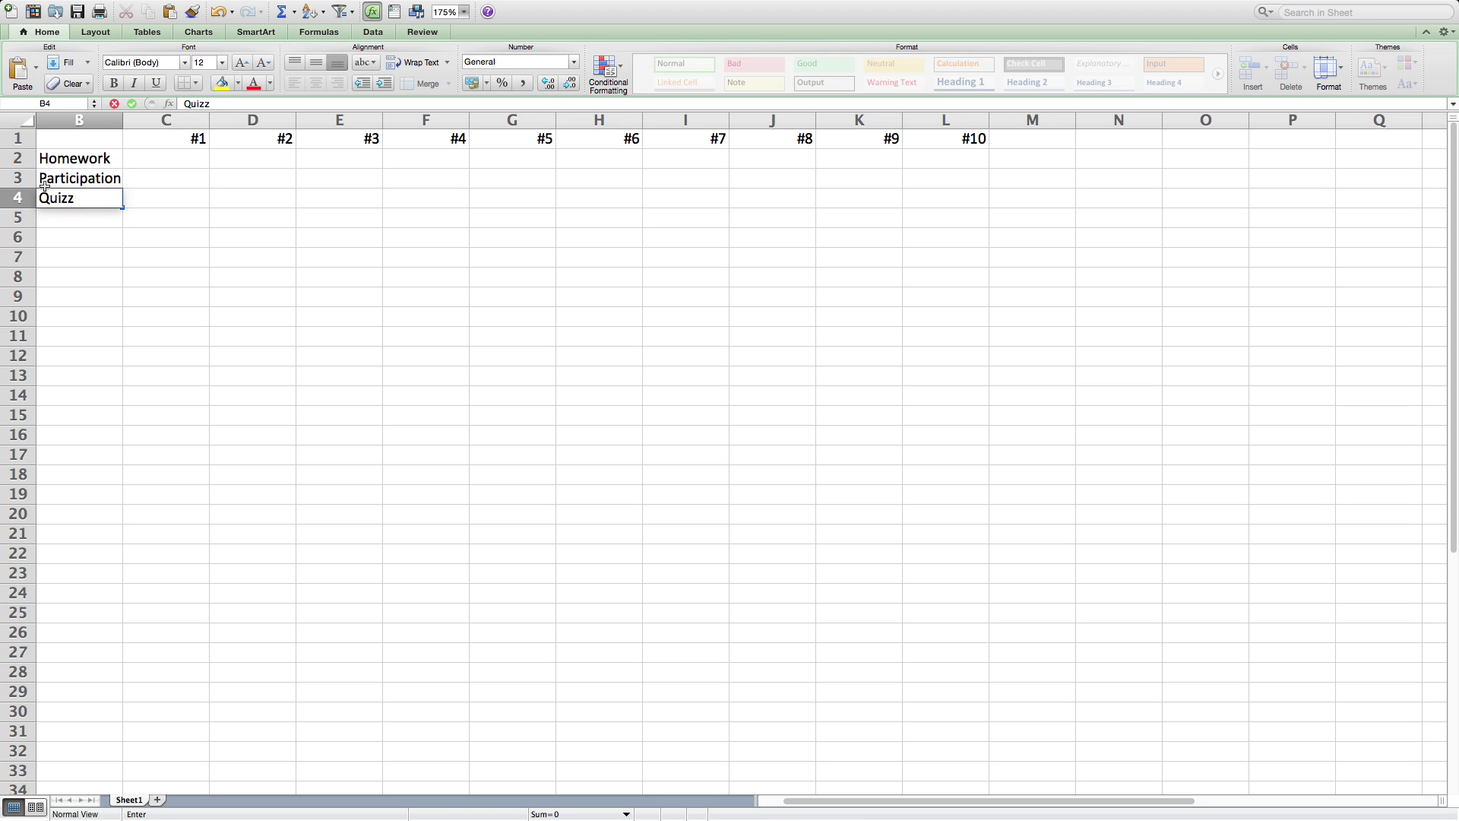
{"action": "type", "text": "es"}
{"action": "key", "text": "Return"}
{"action": "type", "text": "Tests"}
{"action": "key", "text": "Tab"}
Step: Add the Average heading in M1 and the Weight heading in N1
{"action": "key", "text": "Up"}
{"action": "key", "text": "Up"}
{"action": "key", "text": "Up"}
{"action": "key", "text": "Right"}
{"action": "key", "text": "Right"}
{"action": "key", "text": "Right"}
{"action": "key", "text": "Right"}
{"action": "key", "text": "Right"}
{"action": "key", "text": "Right"}
{"action": "key", "text": "Right"}
{"action": "key", "text": "Right"}
{"action": "key", "text": "Right"}
{"action": "key", "text": "Right"}
{"action": "key", "text": "Up"}
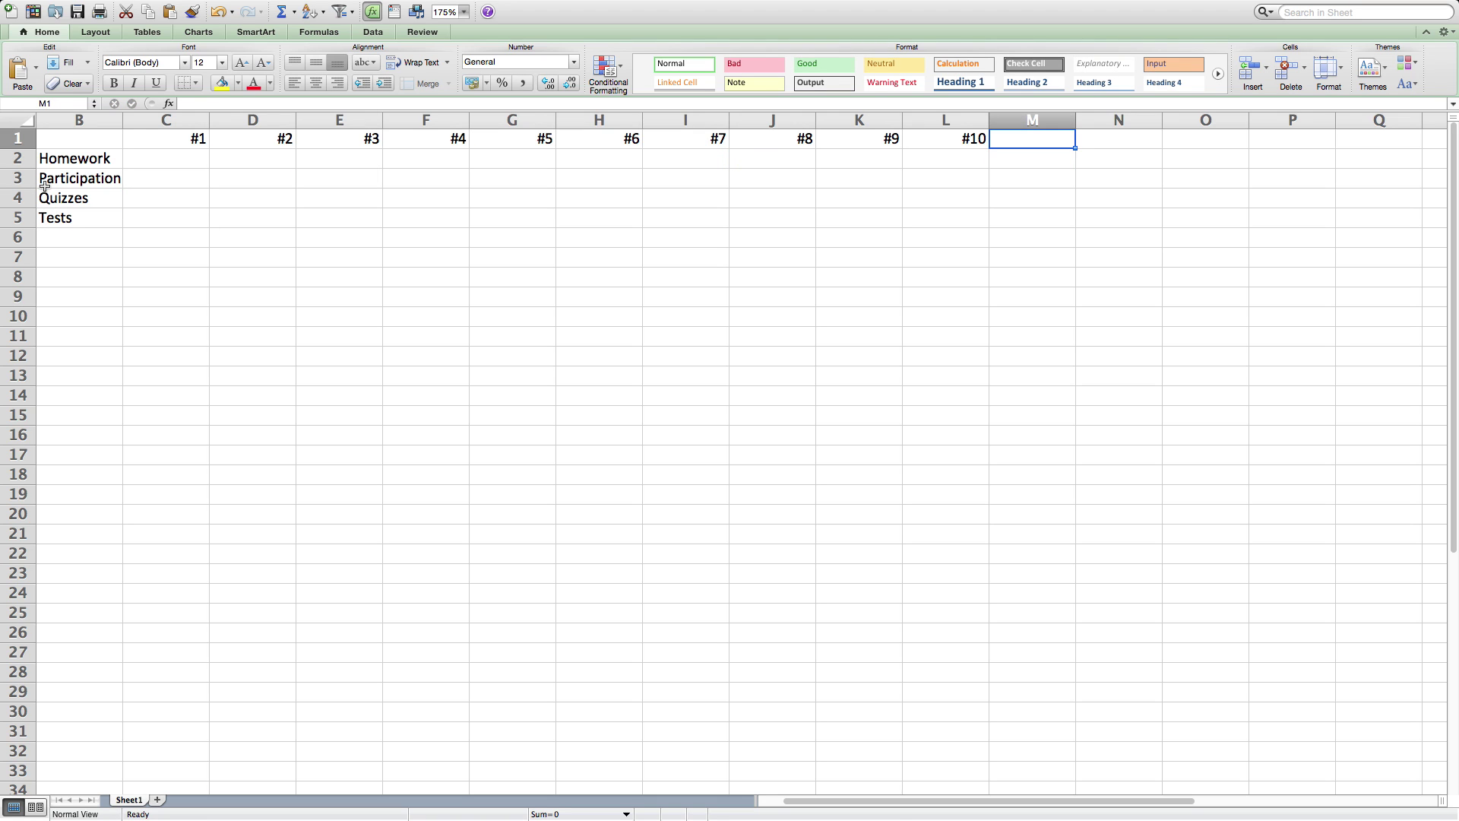
{"action": "type", "text": "Average"}
{"action": "key", "text": "Return"}
{"action": "key", "text": "Up"}
{"action": "key", "text": "Right"}
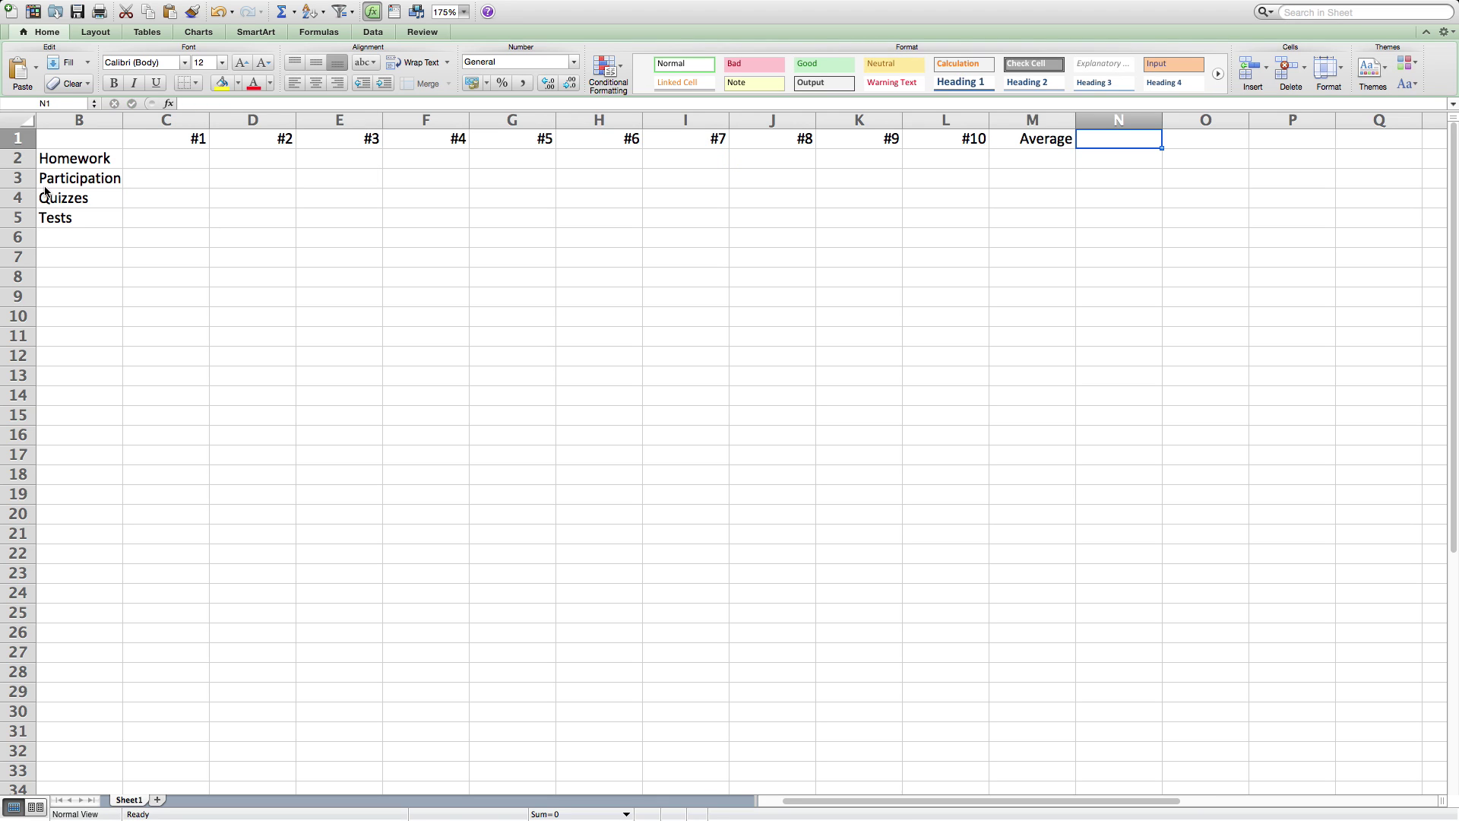
{"action": "type", "text": "Weight"}
{"action": "key", "text": "Return"}
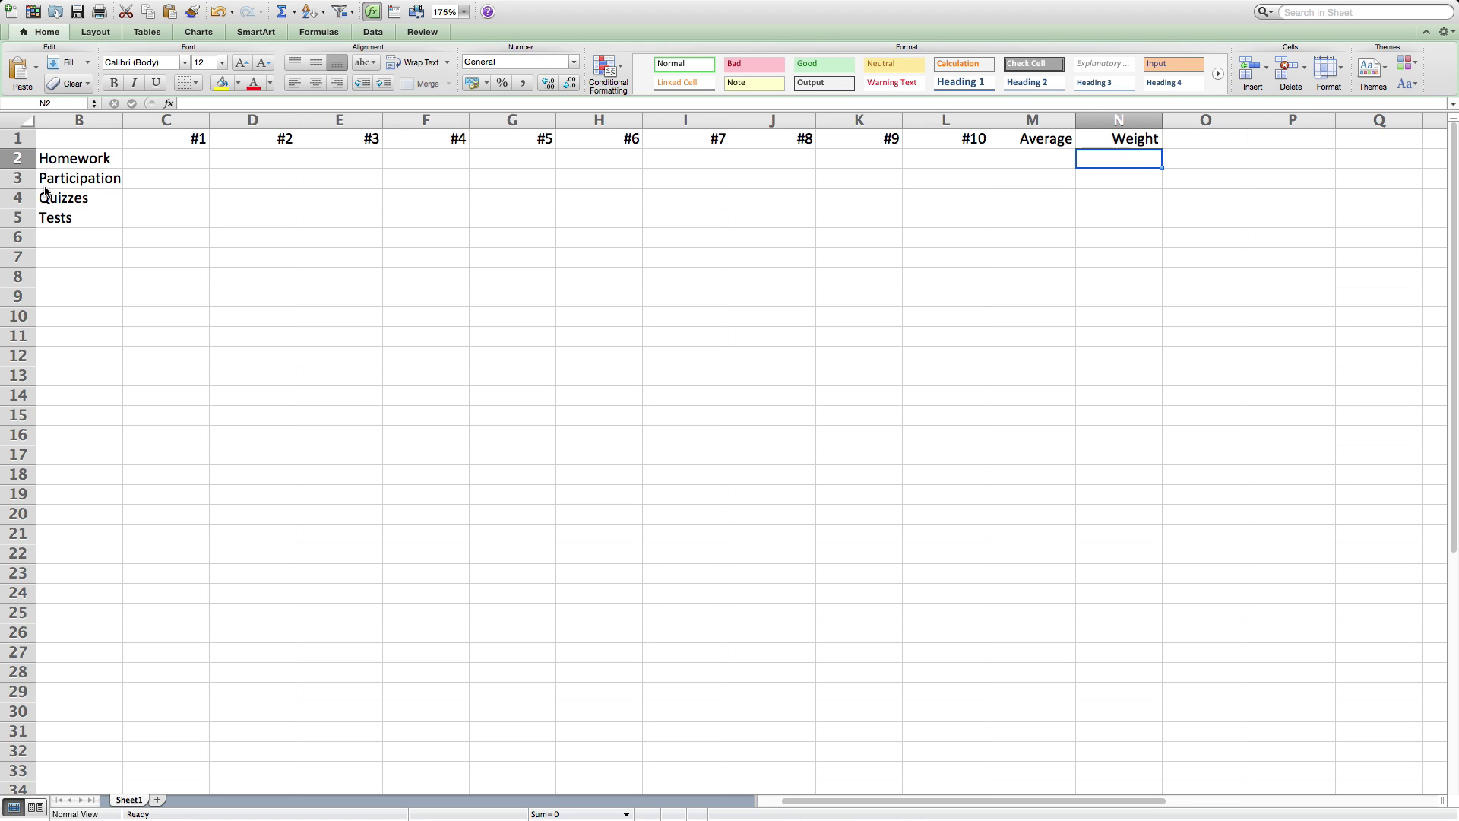
{"action": "key", "text": "Left"}
{"action": "key", "text": "Left"}
{"action": "key", "text": "Left"}
{"action": "key", "text": "Left"}
{"action": "key", "text": "Left"}
{"action": "key", "text": "Left"}
{"action": "key", "text": "Left"}
{"action": "key", "text": "Left"}
{"action": "key", "text": "Left"}
{"action": "key", "text": "Left"}
{"action": "key", "text": "Left"}
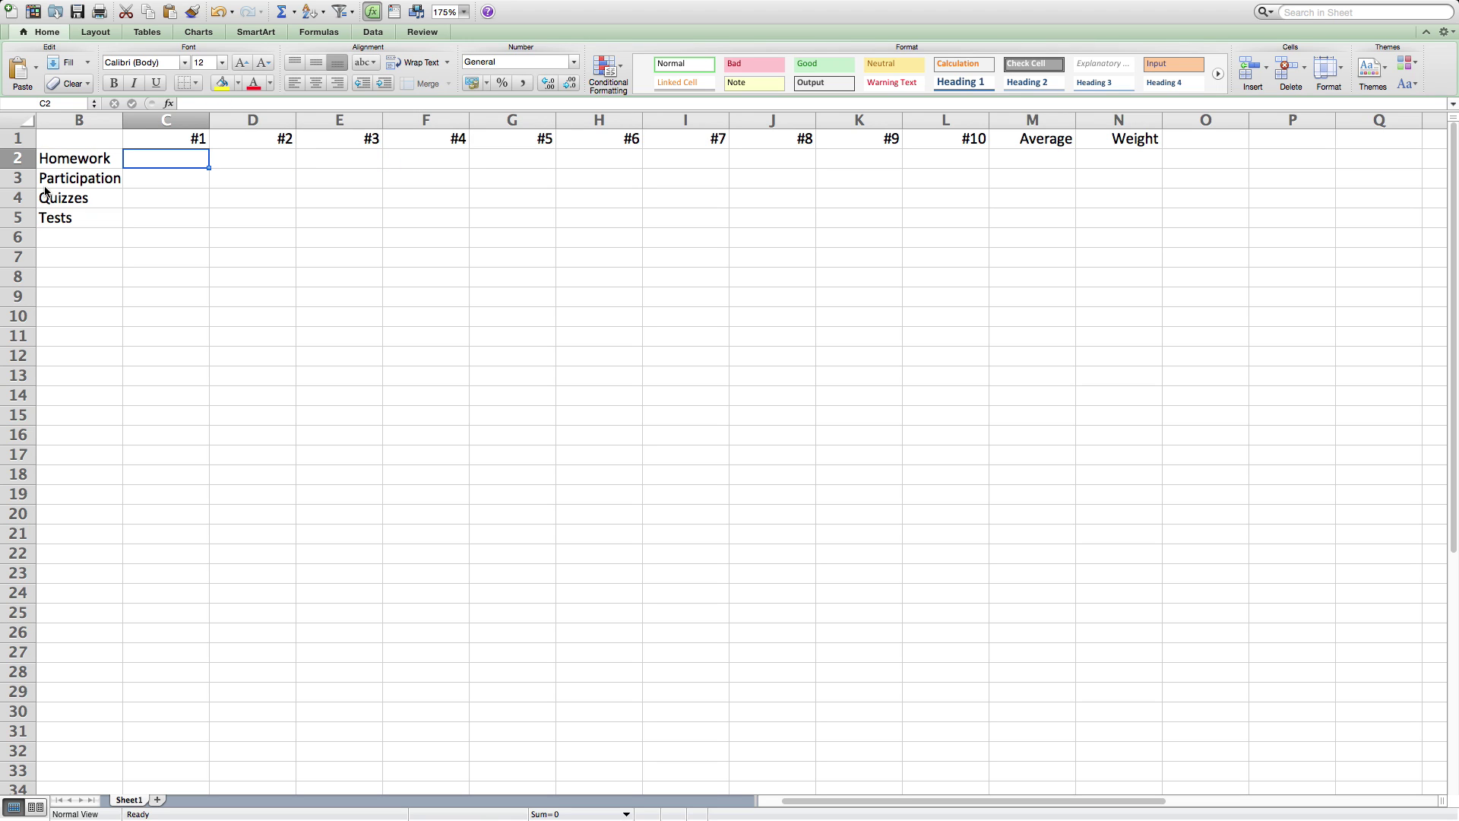
Step: Fill the Quizzes row C4:L4 with 85, 93, 84, 100, 100, 75, 90, 80, 90, 100
{"action": "key", "text": "Down"}
{"action": "key", "text": "Down"}
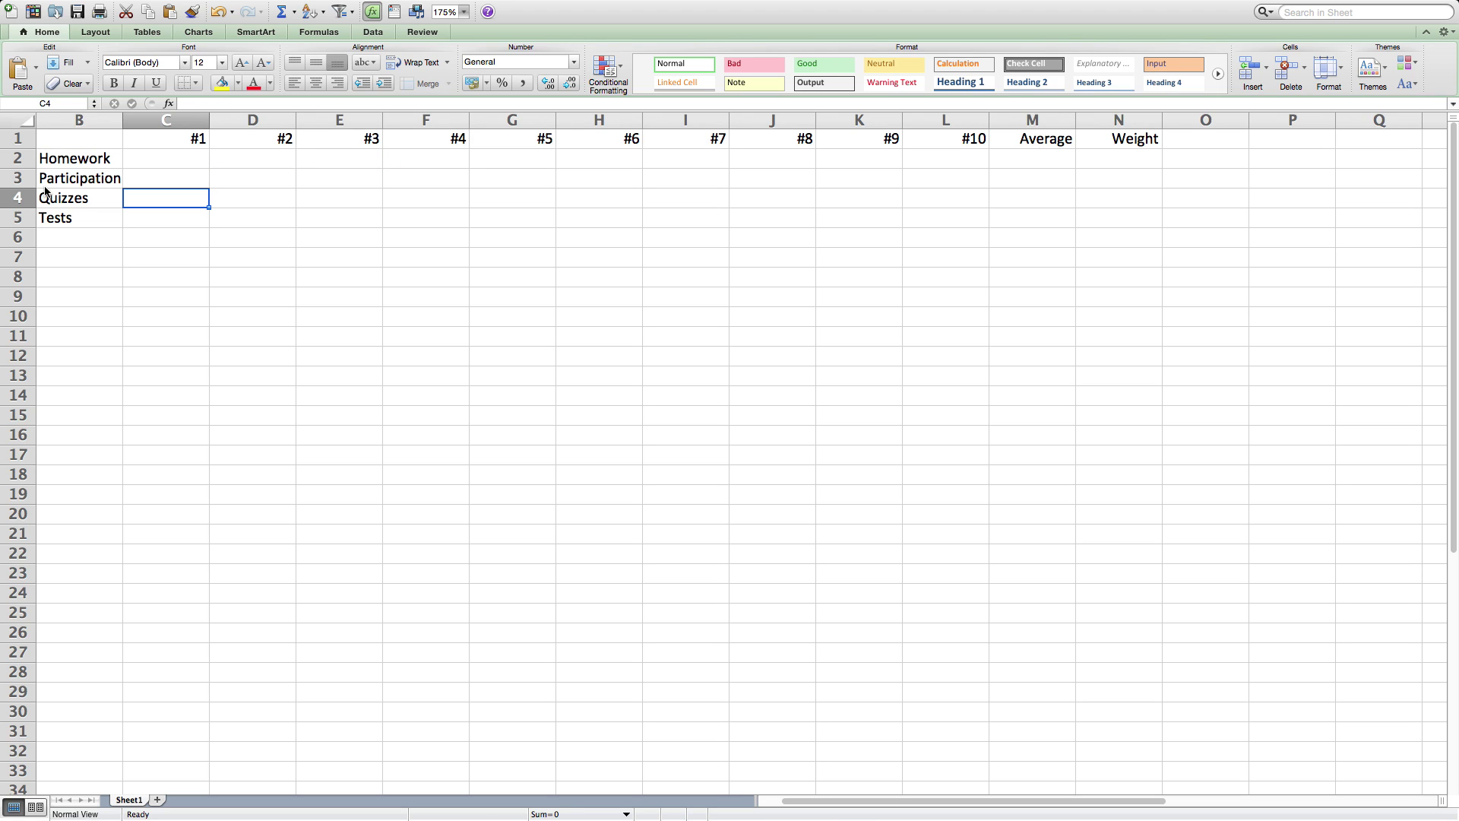
{"action": "type", "text": "85"}
{"action": "key", "text": "Tab"}
{"action": "type", "text": "93"}
{"action": "key", "text": "Tab"}
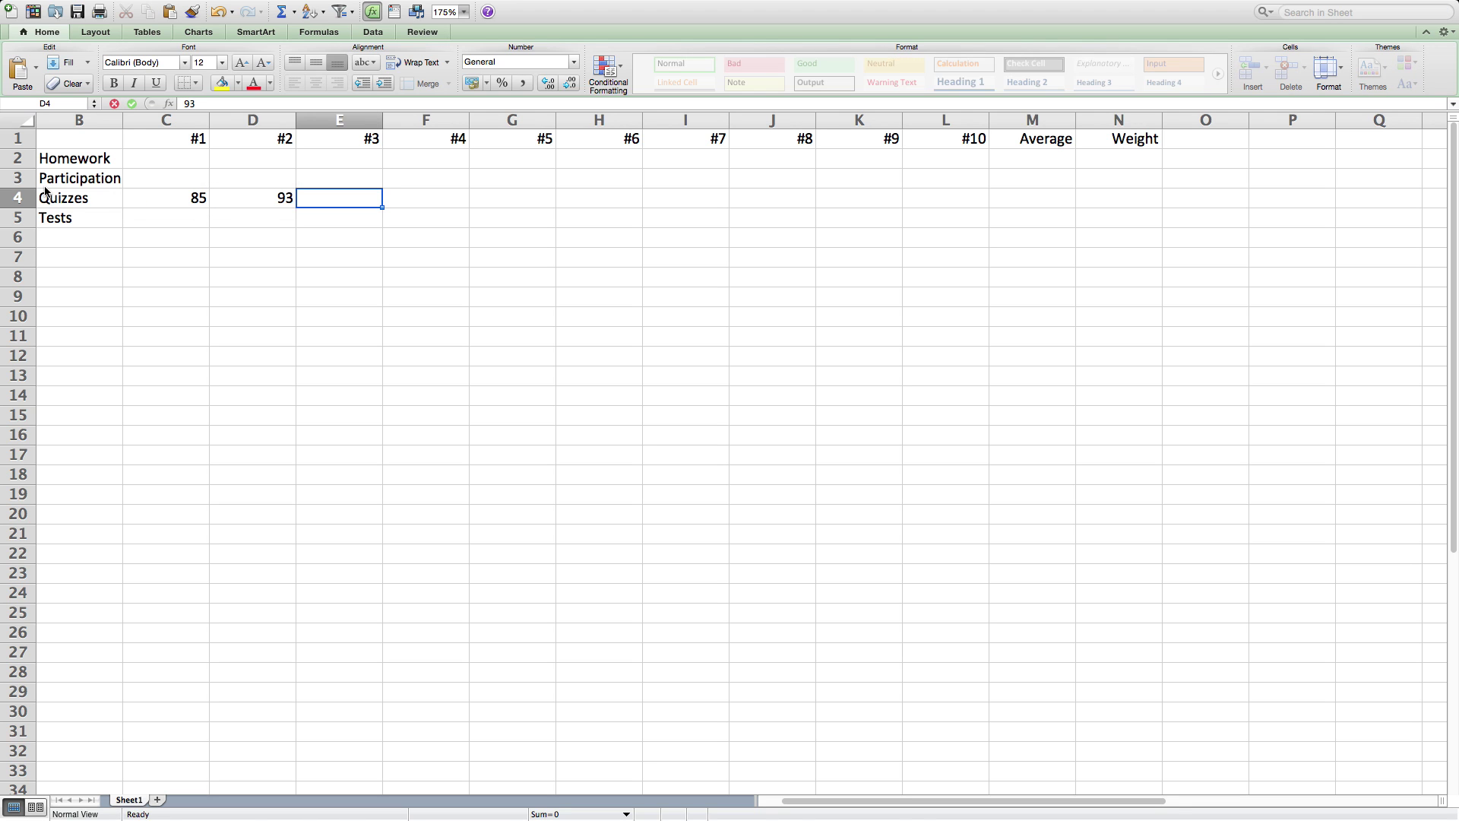
{"action": "type", "text": "84"}
{"action": "key", "text": "Tab"}
{"action": "type", "text": "100"}
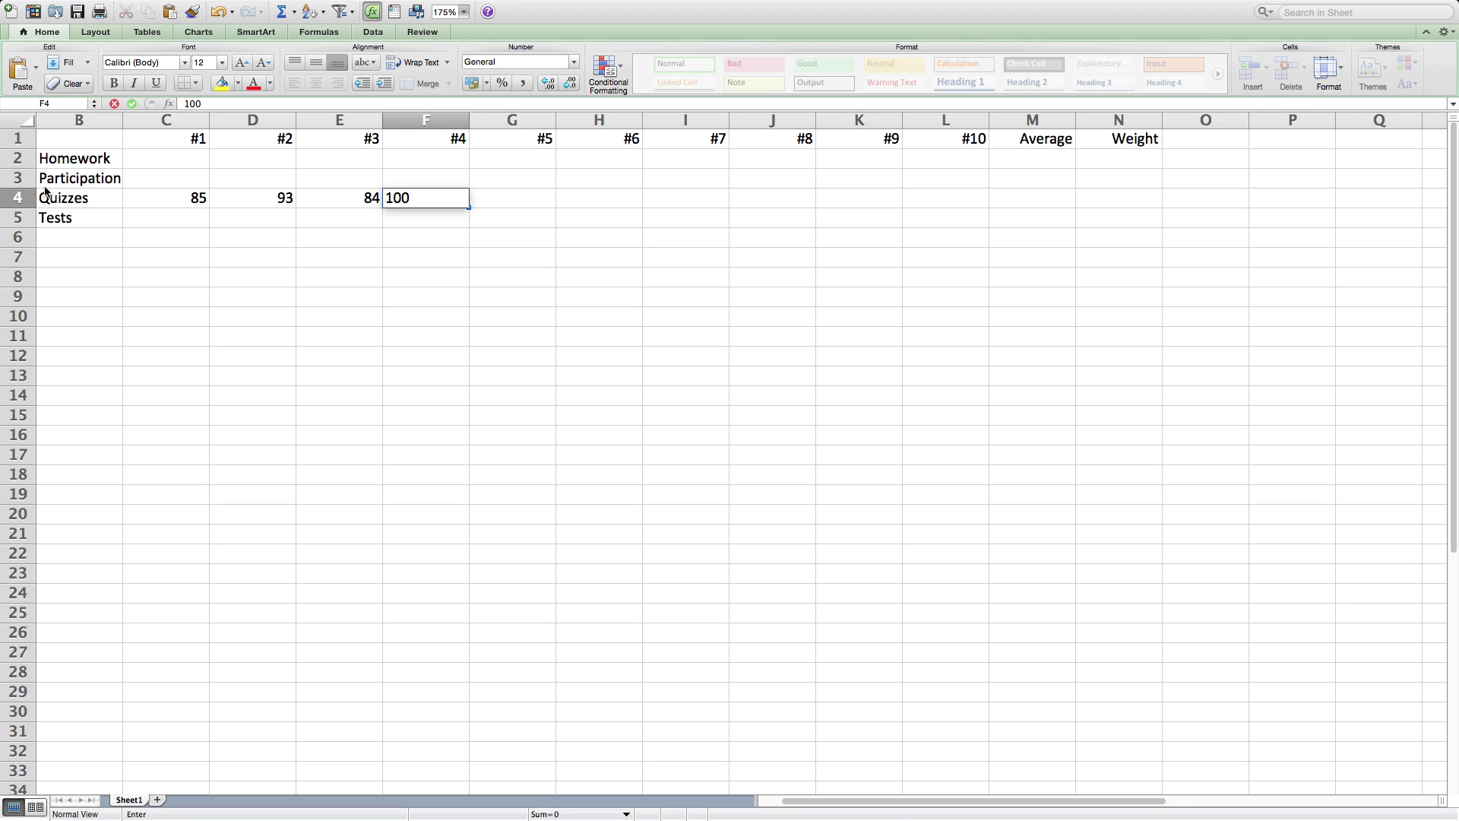
{"action": "key", "text": "Tab"}
{"action": "type", "text": "100"}
{"action": "key", "text": "Tab"}
{"action": "type", "text": "75"}
{"action": "key", "text": "Tab"}
{"action": "type", "text": "q"}
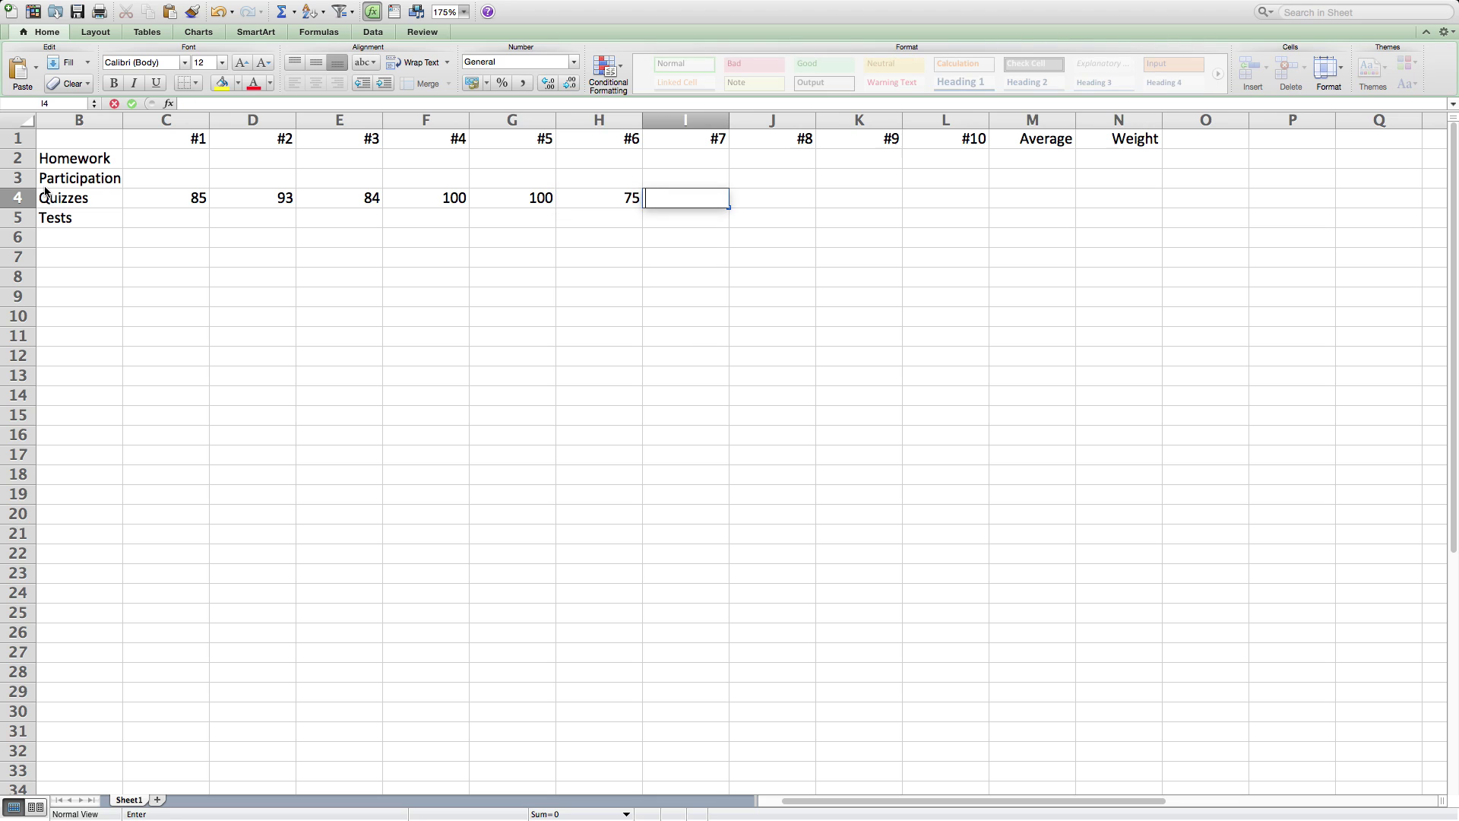
{"action": "type", "text": "0"}
{"action": "key", "text": "Tab"}
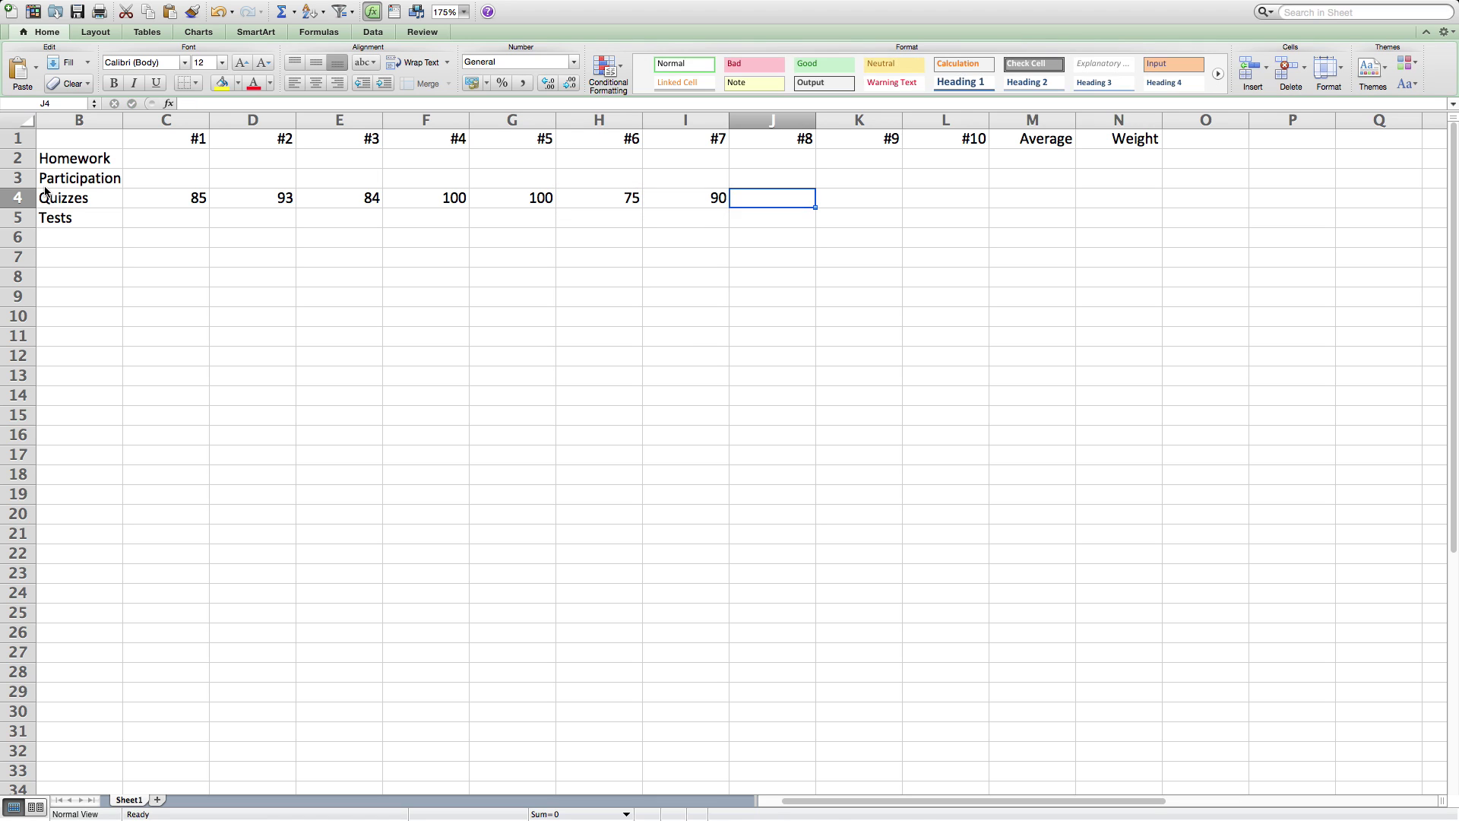
{"action": "type", "text": "80"}
{"action": "key", "text": "Tab"}
{"action": "type", "text": "90"}
{"action": "key", "text": "Tab"}
{"action": "type", "text": "100"}
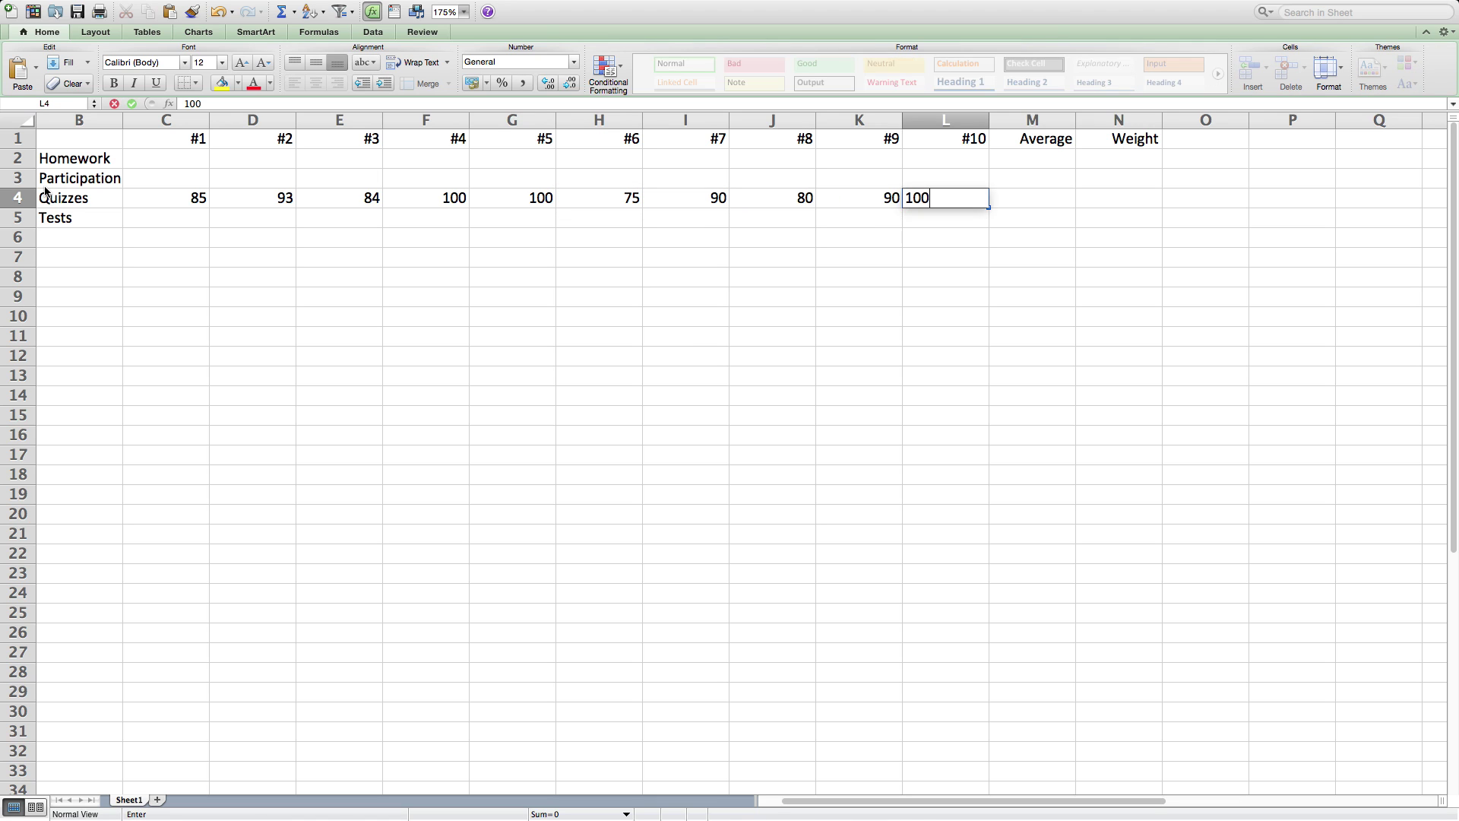
{"action": "key", "text": "Return"}
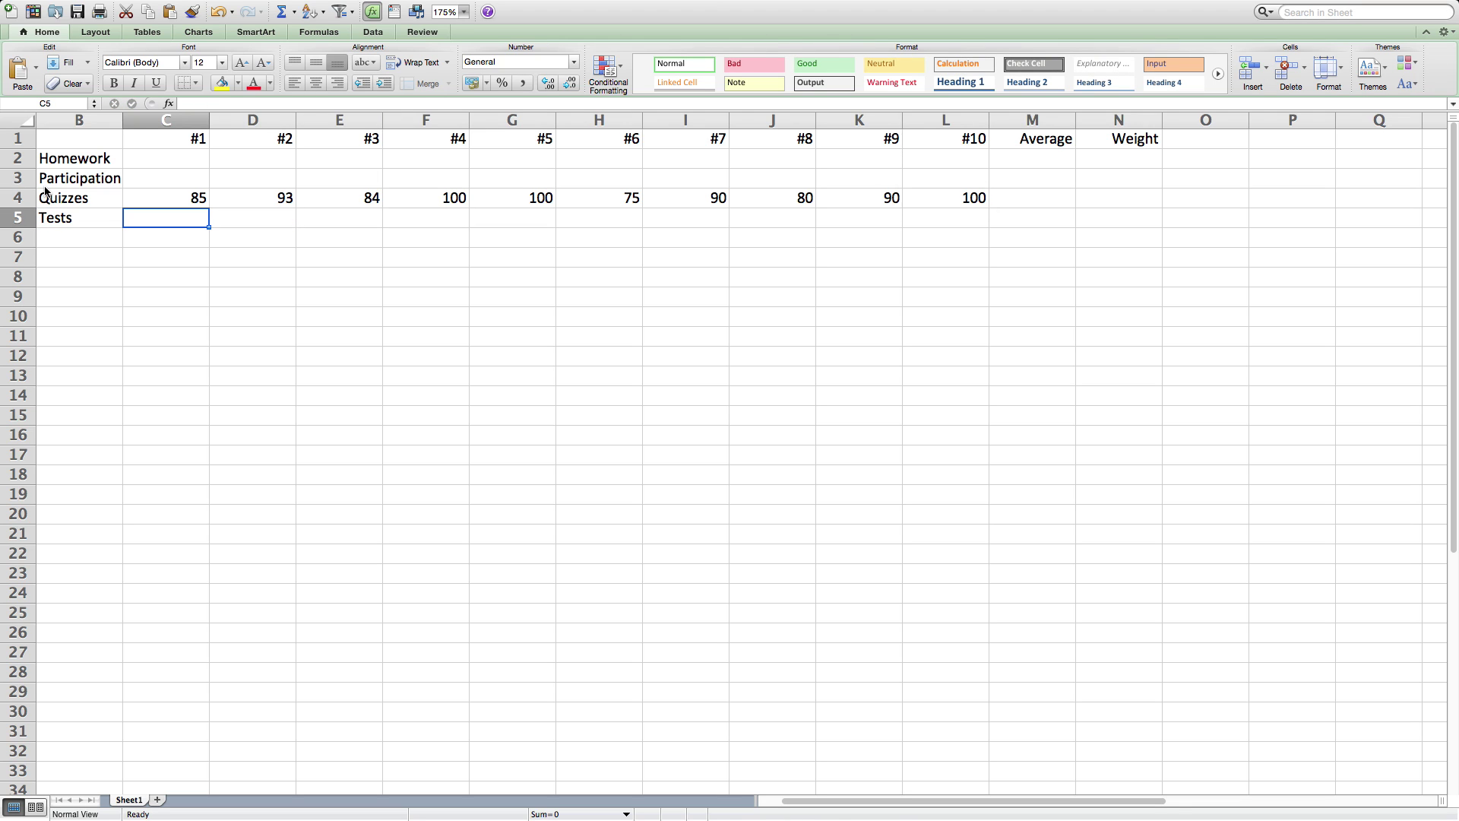
Step: Enter the Tests scores 88, 92 and 95 in C5:E5
{"action": "type", "text": "88"}
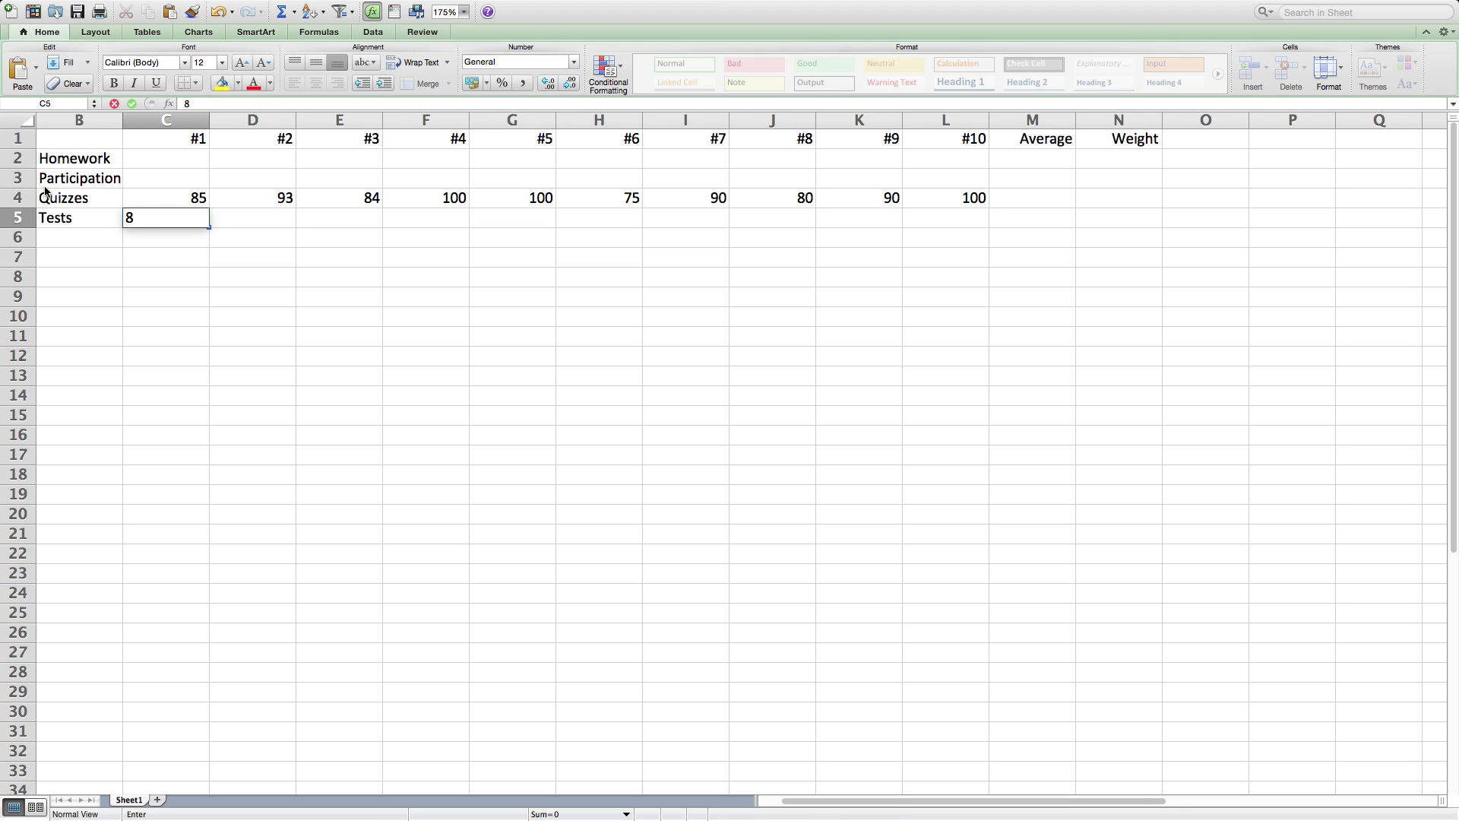
{"action": "key", "text": "Tab"}
{"action": "type", "text": "92"}
{"action": "key", "text": "Tab"}
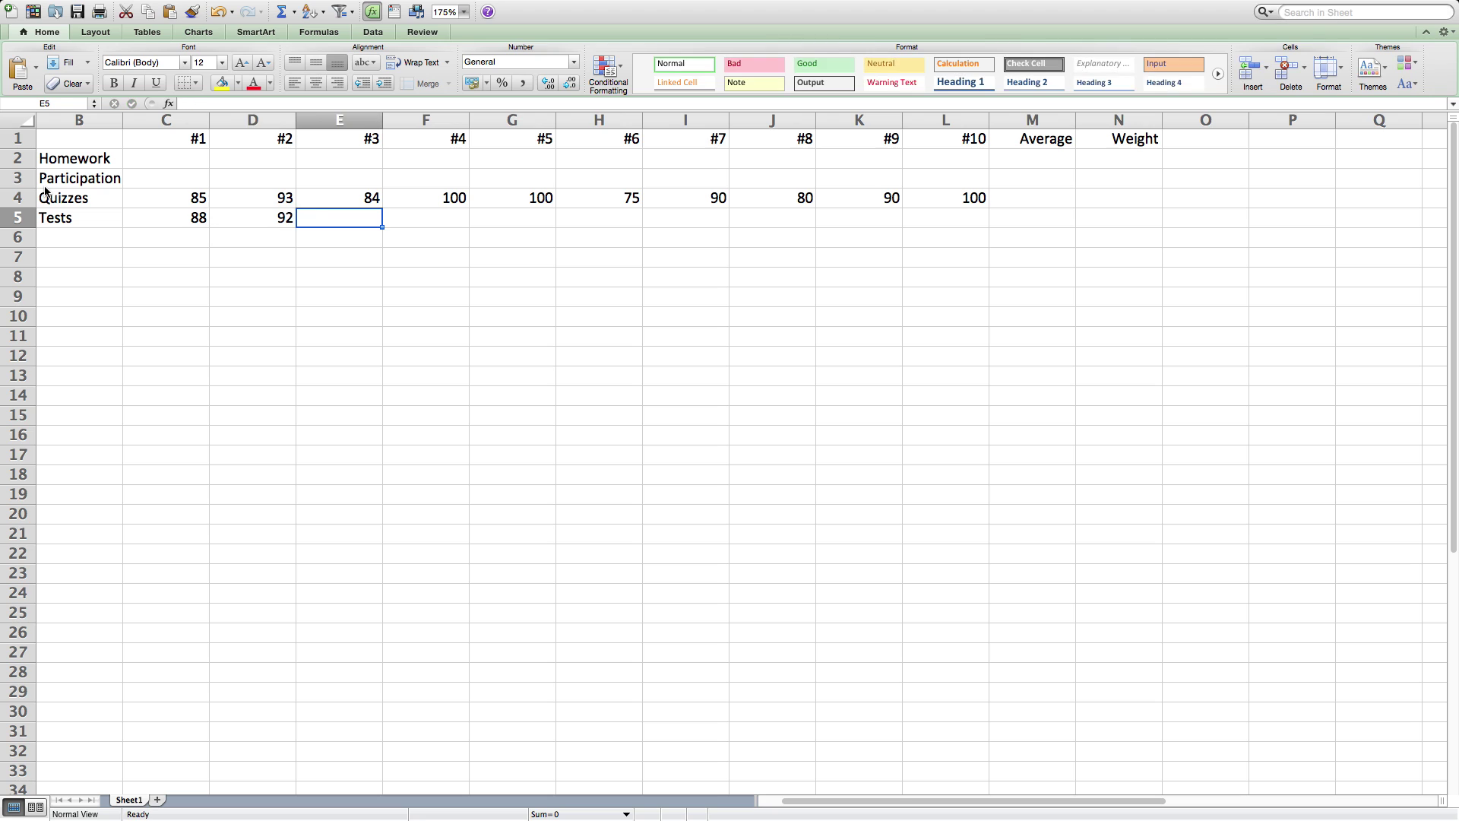
{"action": "type", "text": "90"}
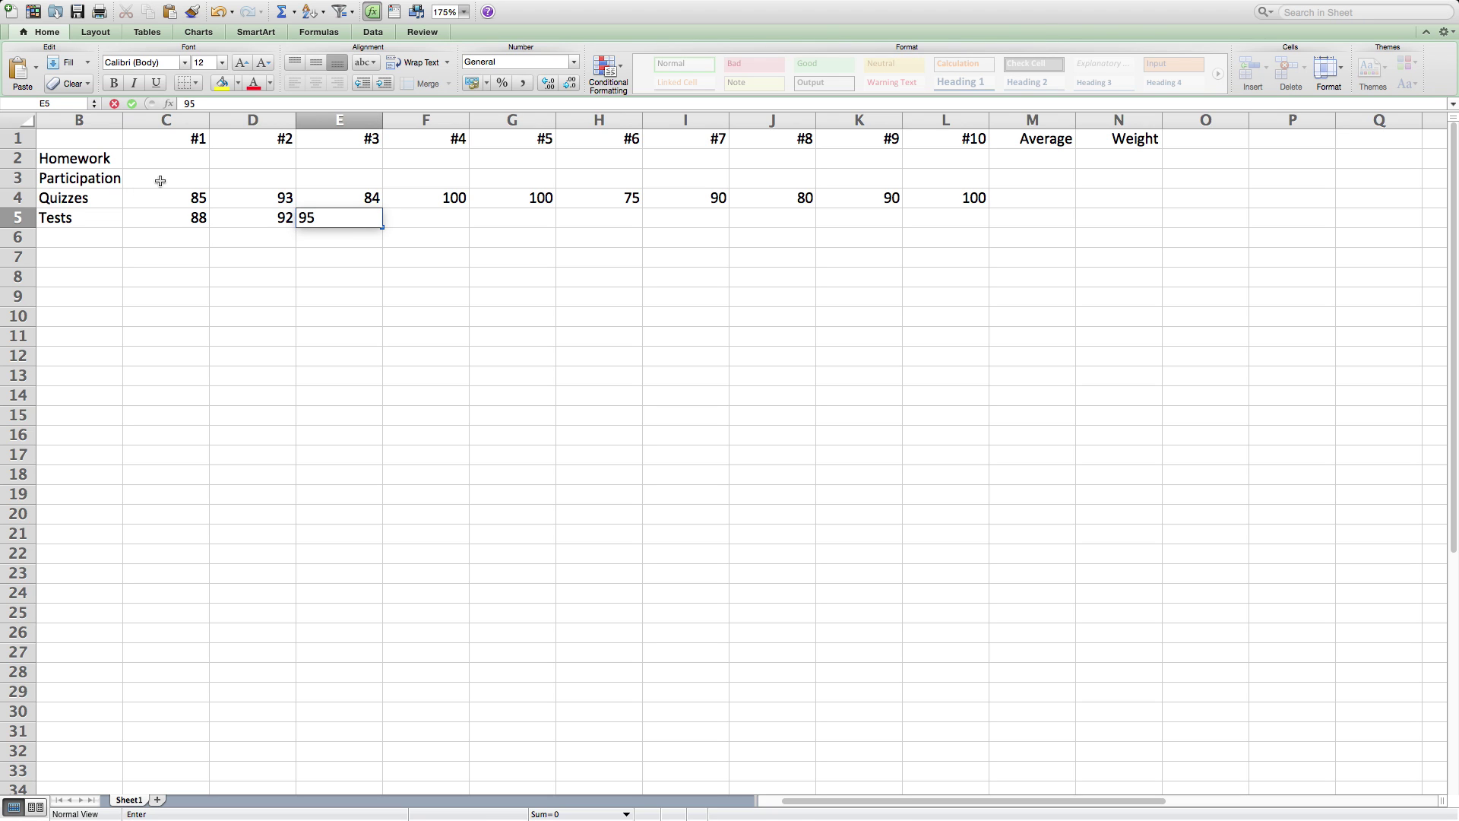
{"action": "left_click", "coordinate": [160, 180]}
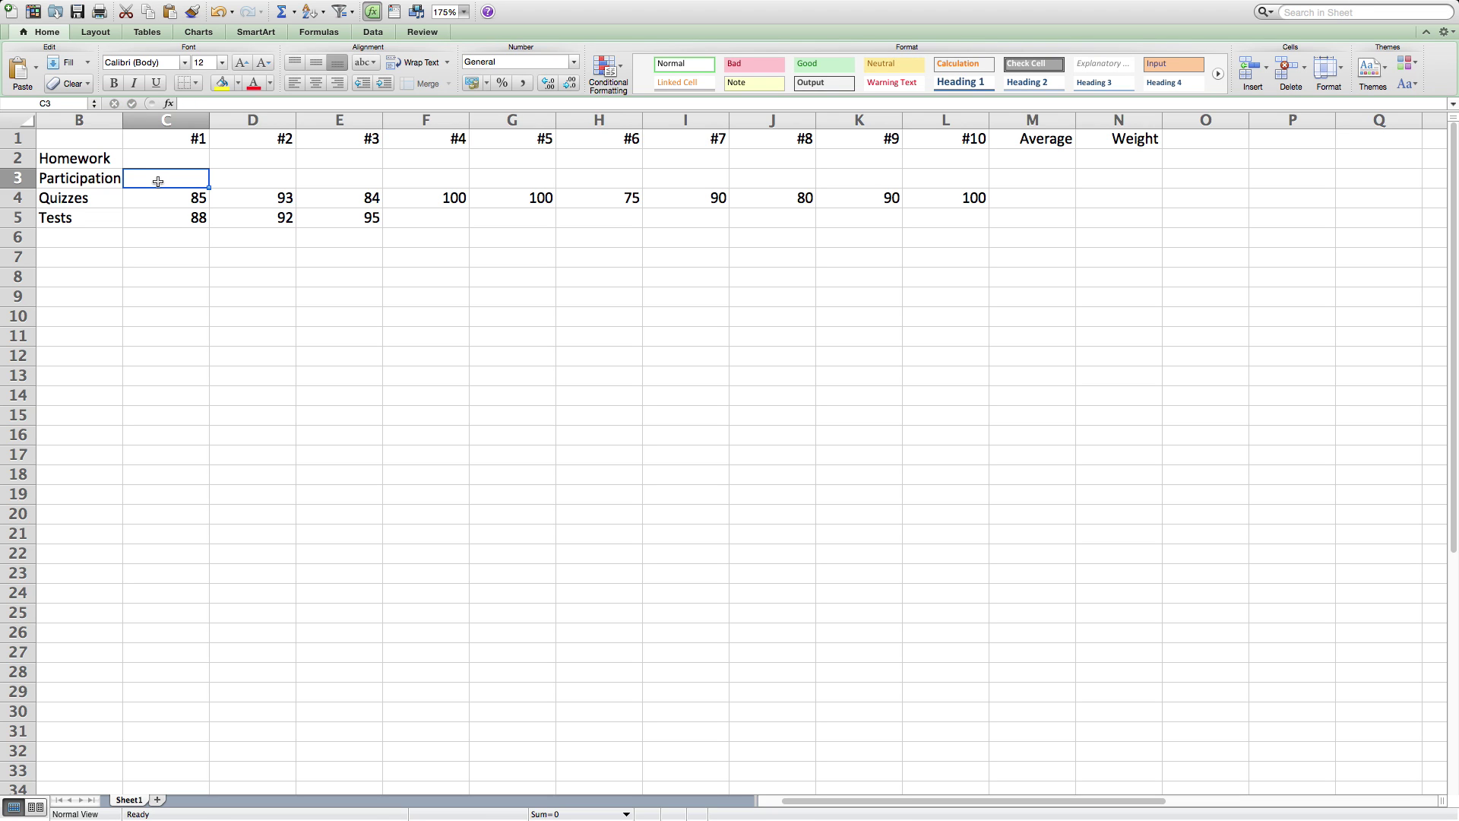
Step: Enter 'Out of 30' in D3 and the participation score 29 in C3
{"action": "left_click", "coordinate": [228, 181]}
{"action": "type", "text": "Out of"}
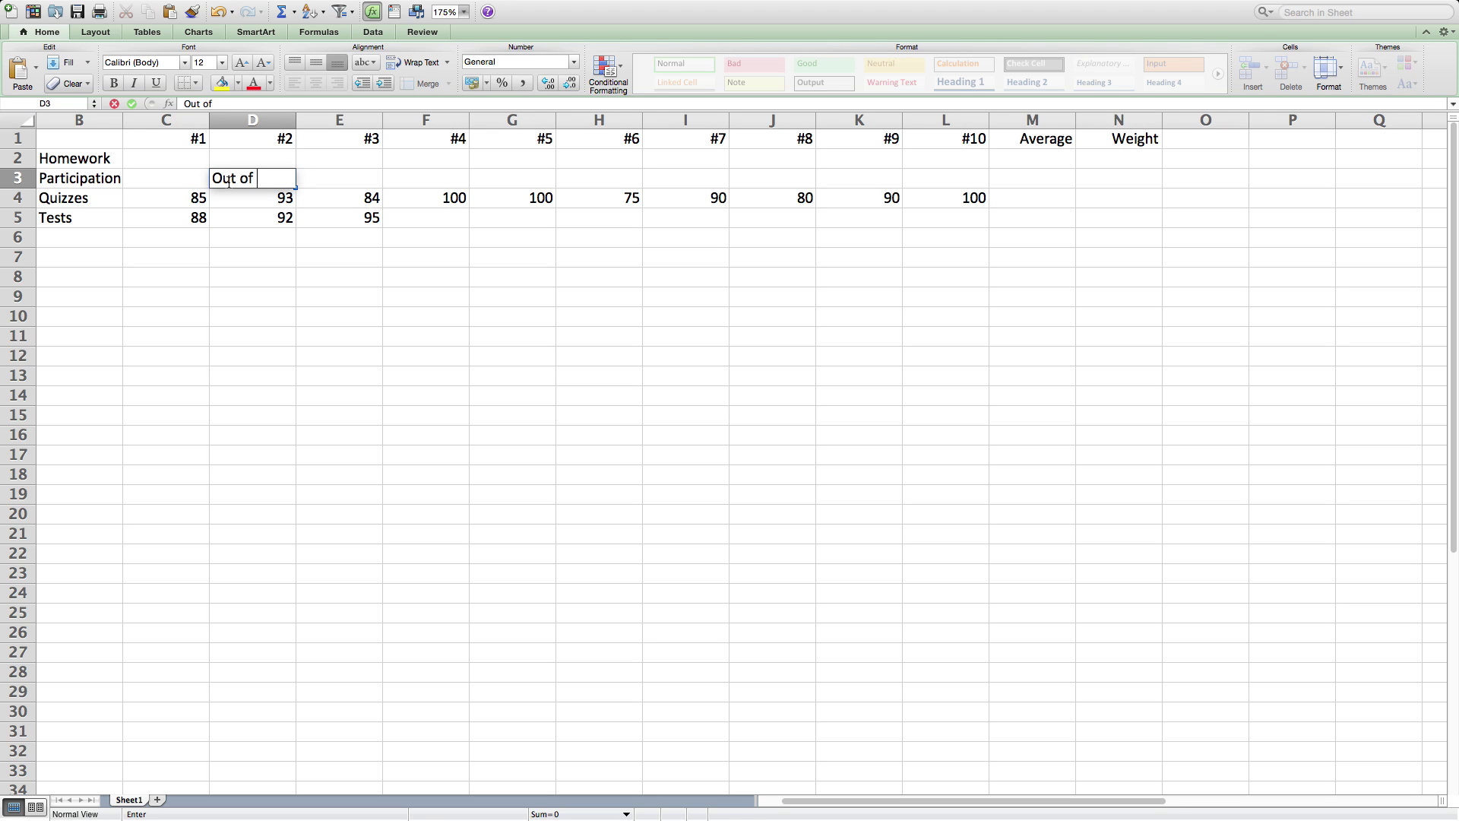
{"action": "key", "text": "Left"}
{"action": "key", "text": "Left"}
{"action": "key", "text": "Left"}
{"action": "left_click", "coordinate": [228, 181]}
{"action": "type", "text": "29"}
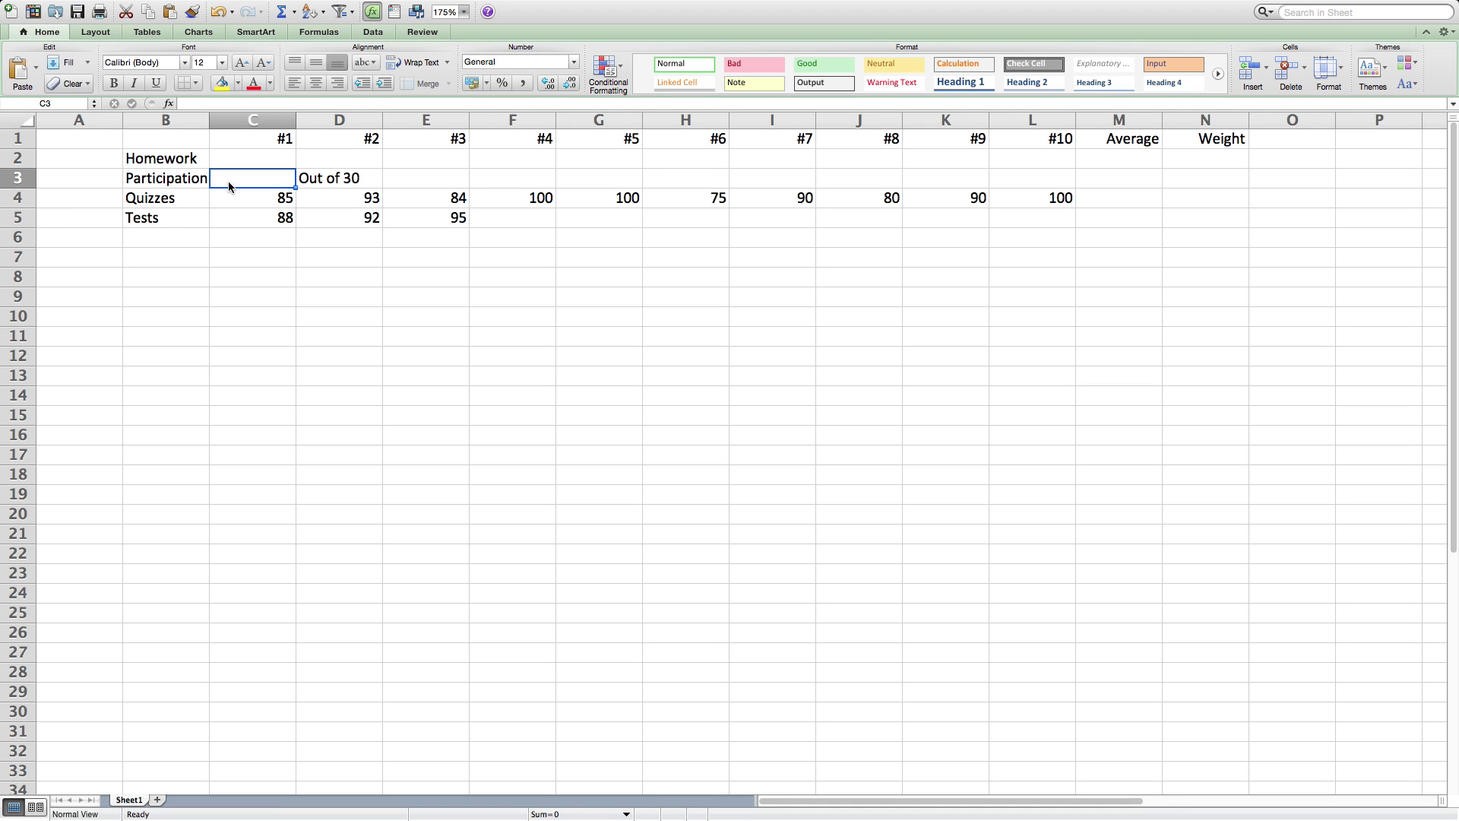
{"action": "key", "text": "Tab"}
{"action": "key", "text": "Tab"}
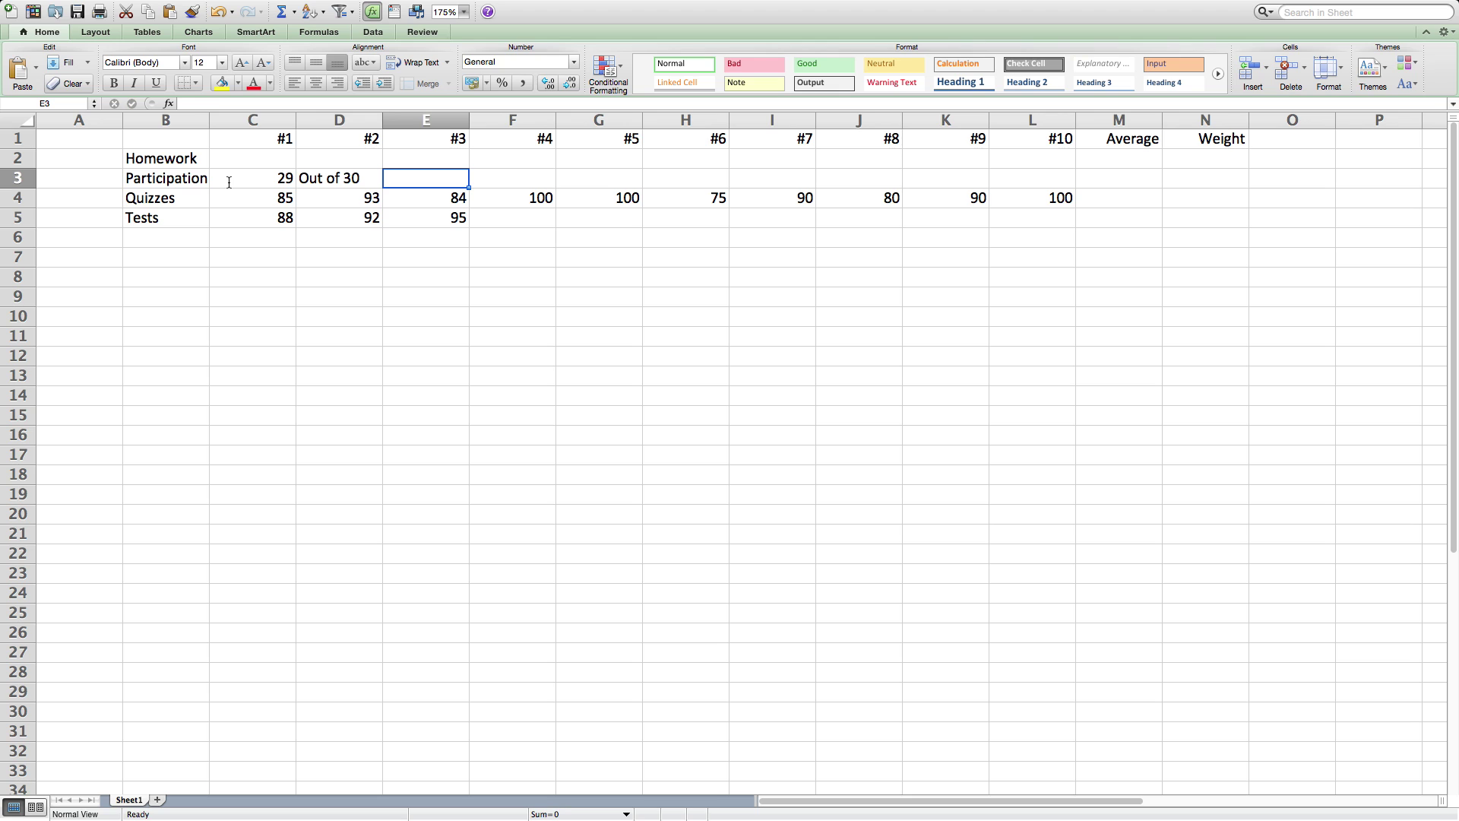
Step: Enter 100 in Homework cells C2 through F2, correcting a mistyped 1001
{"action": "scroll", "coordinate": [208, 172], "scroll_direction": "down", "scroll_amount": 10}
{"action": "scroll", "coordinate": [822, 350], "scroll_direction": "up", "scroll_amount": 10}
{"action": "left_click", "coordinate": [285, 161]}
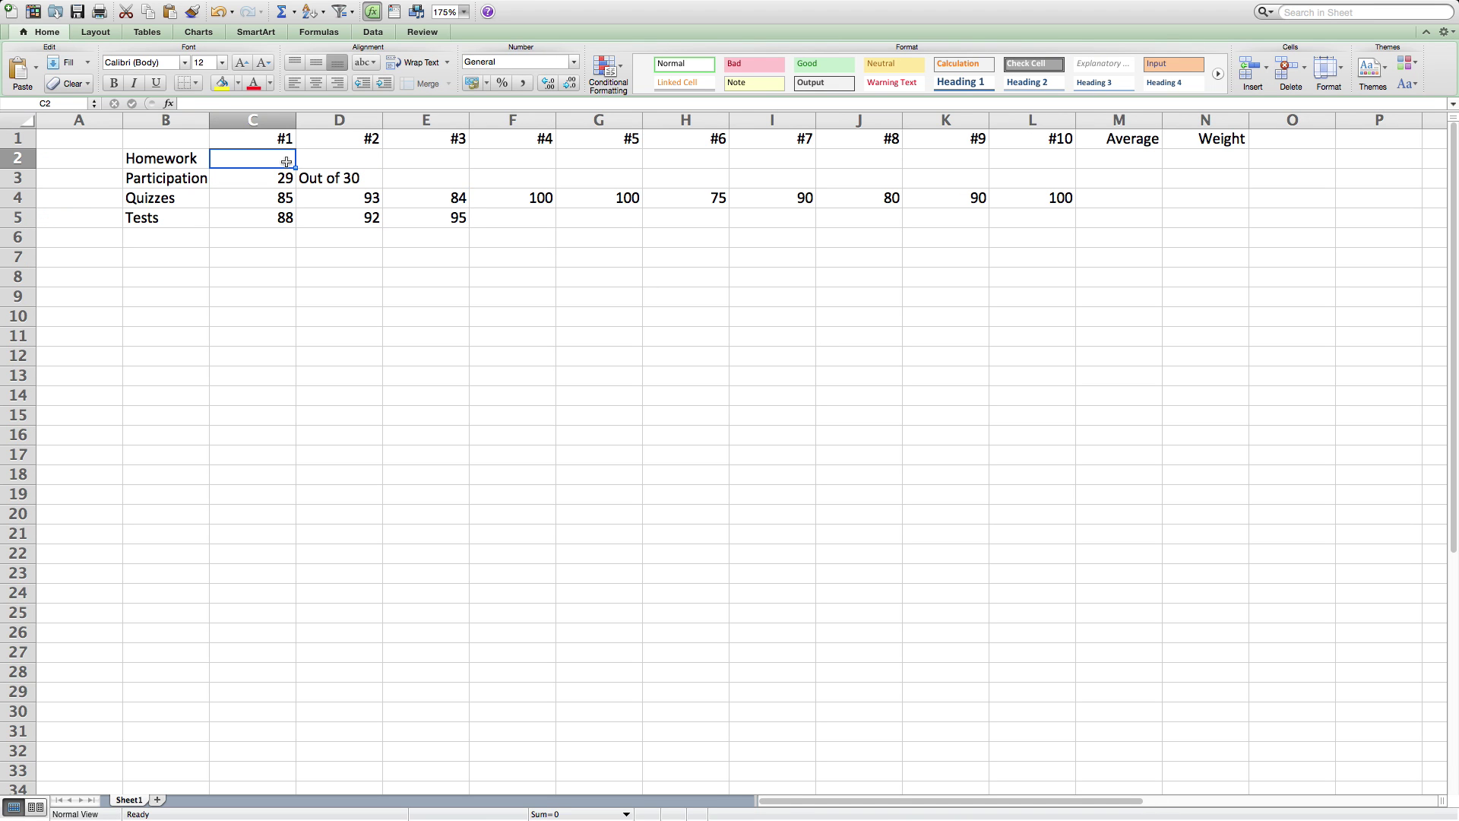
{"action": "type", "text": "100"}
{"action": "key", "text": "Tab"}
{"action": "type", "text": "100"}
{"action": "key", "text": "Tab"}
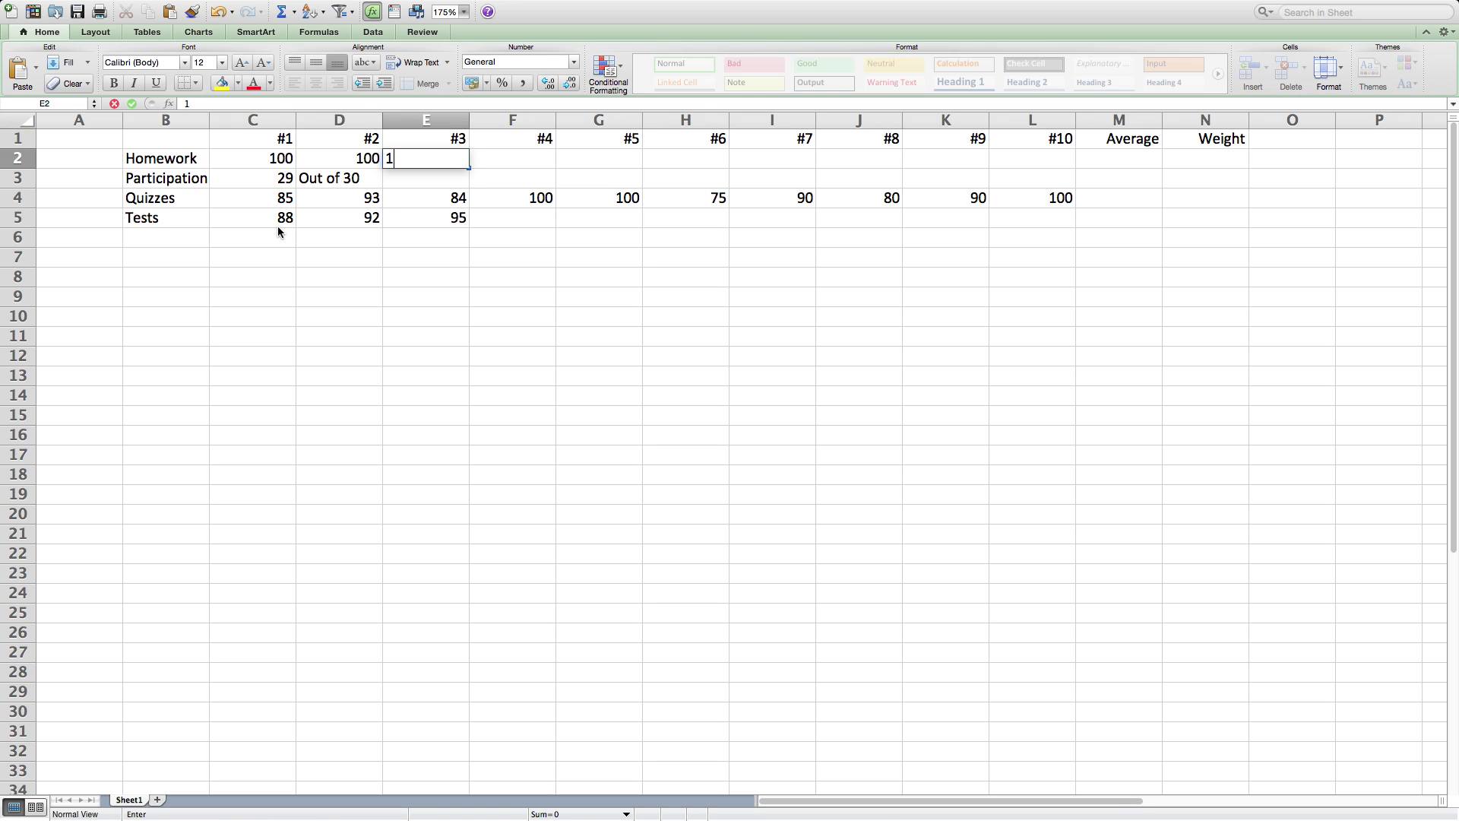
{"action": "type", "text": "100"}
{"action": "key", "text": "Tab"}
{"action": "type", "text": "1001"}
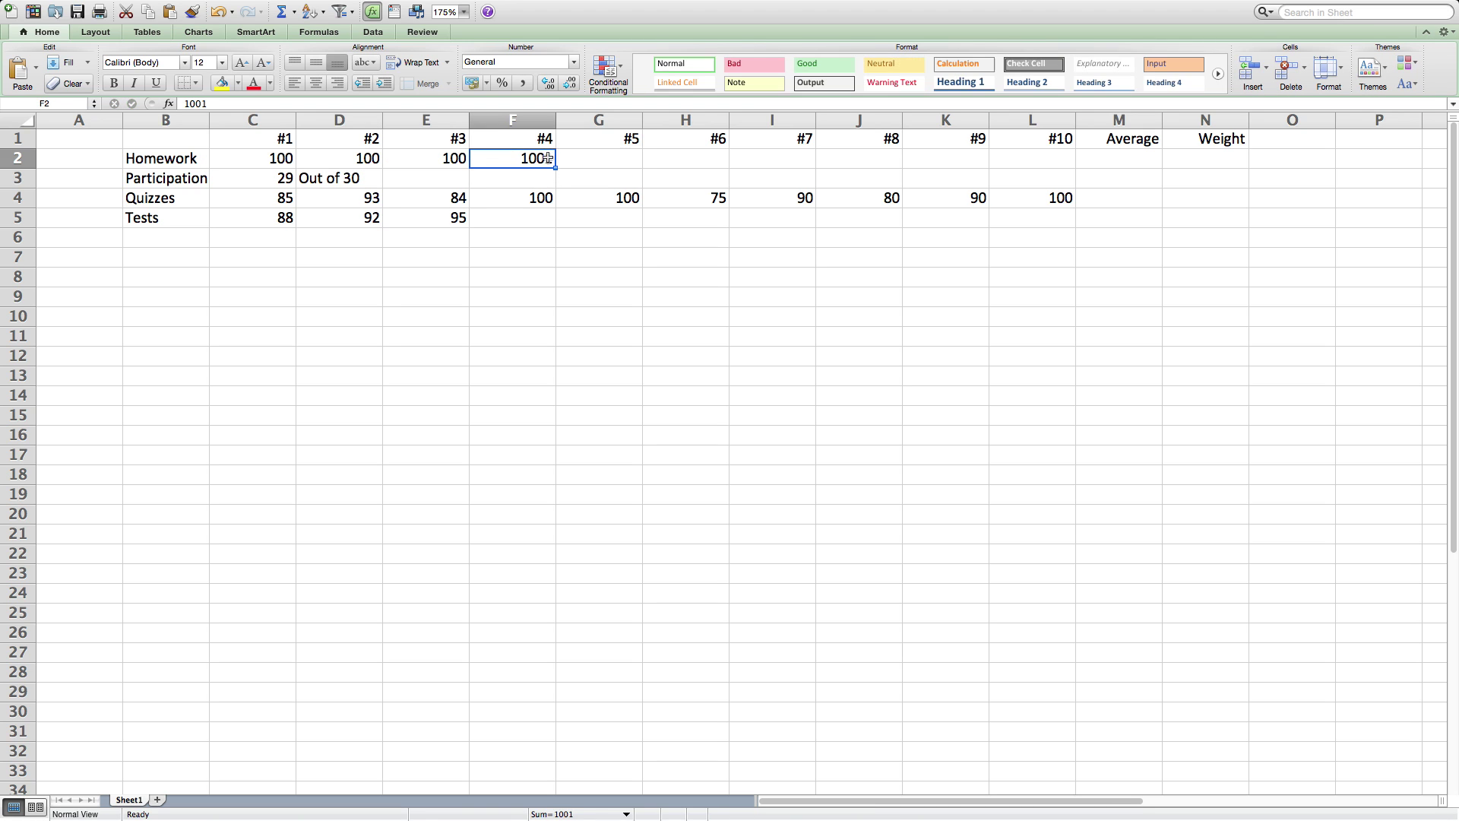
{"action": "double_click", "coordinate": [549, 162]}
{"action": "key", "text": "BackSpace"}
{"action": "key", "text": "Tab"}
Step: Finish the Homework row with 100s through K2 and 50 in L2
{"action": "type", "text": "100"}
{"action": "key", "text": "Tab"}
{"action": "type", "text": "100"}
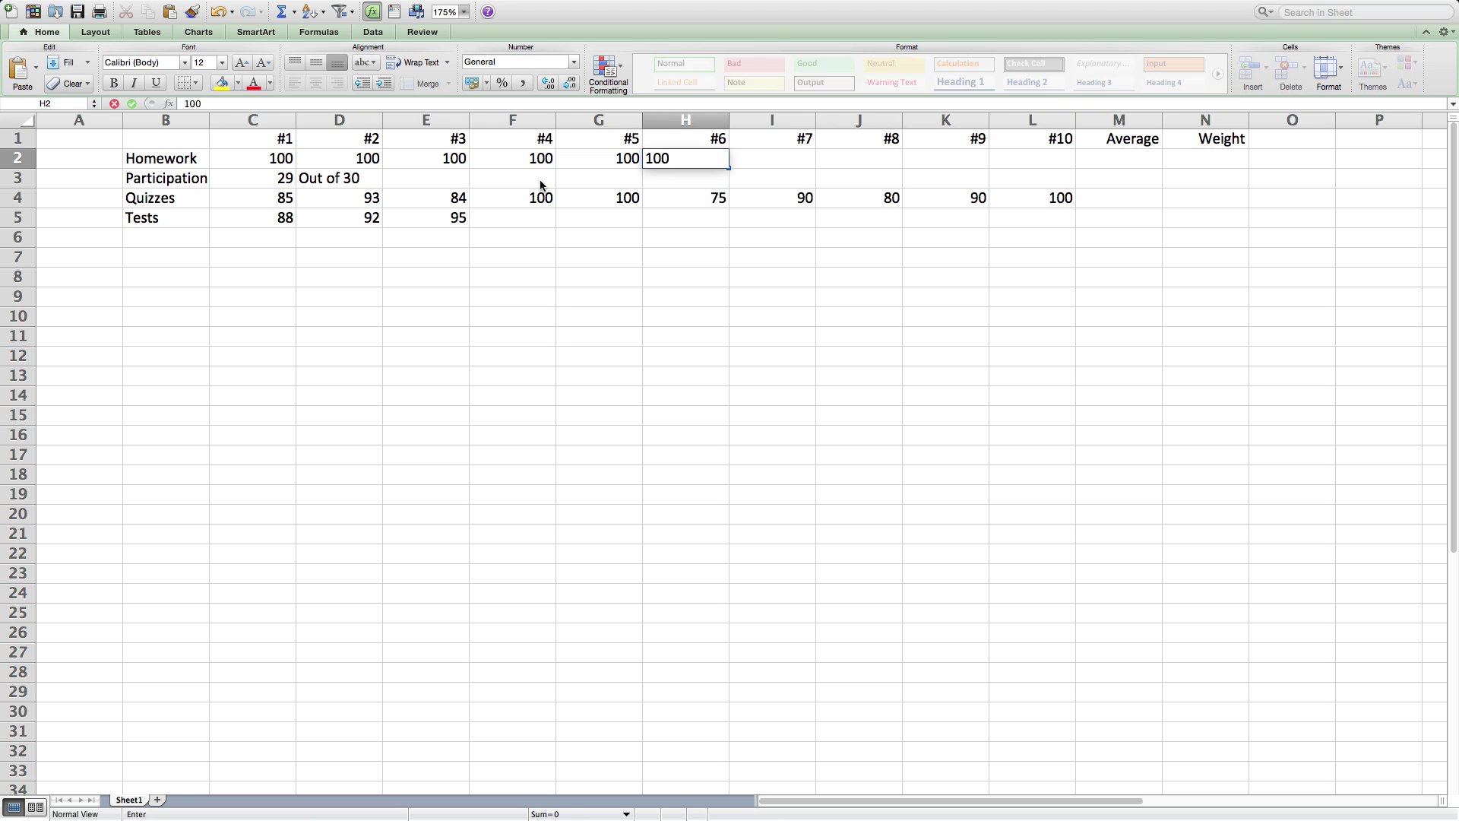
{"action": "key", "text": "Tab"}
{"action": "type", "text": "100"}
{"action": "key", "text": "Tab"}
{"action": "type", "text": "100"}
{"action": "key", "text": "Tab"}
{"action": "type", "text": "100"}
{"action": "key", "text": "Tab"}
{"action": "type", "text": "10"}
{"action": "key", "text": "BackSpace"}
{"action": "key", "text": "BackSpace"}
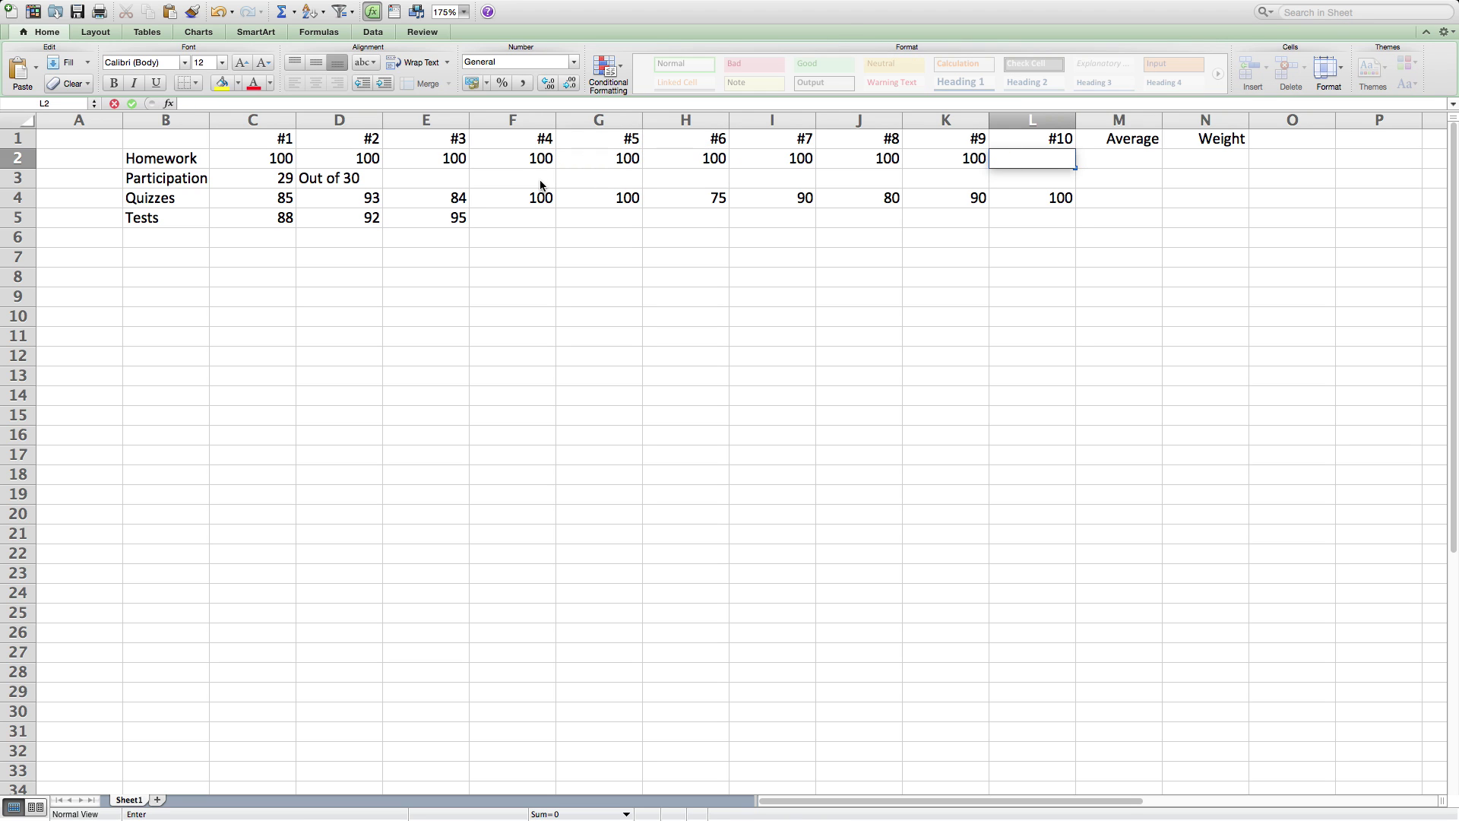
{"action": "type", "text": "50"}
{"action": "left_click", "coordinate": [1098, 159]}
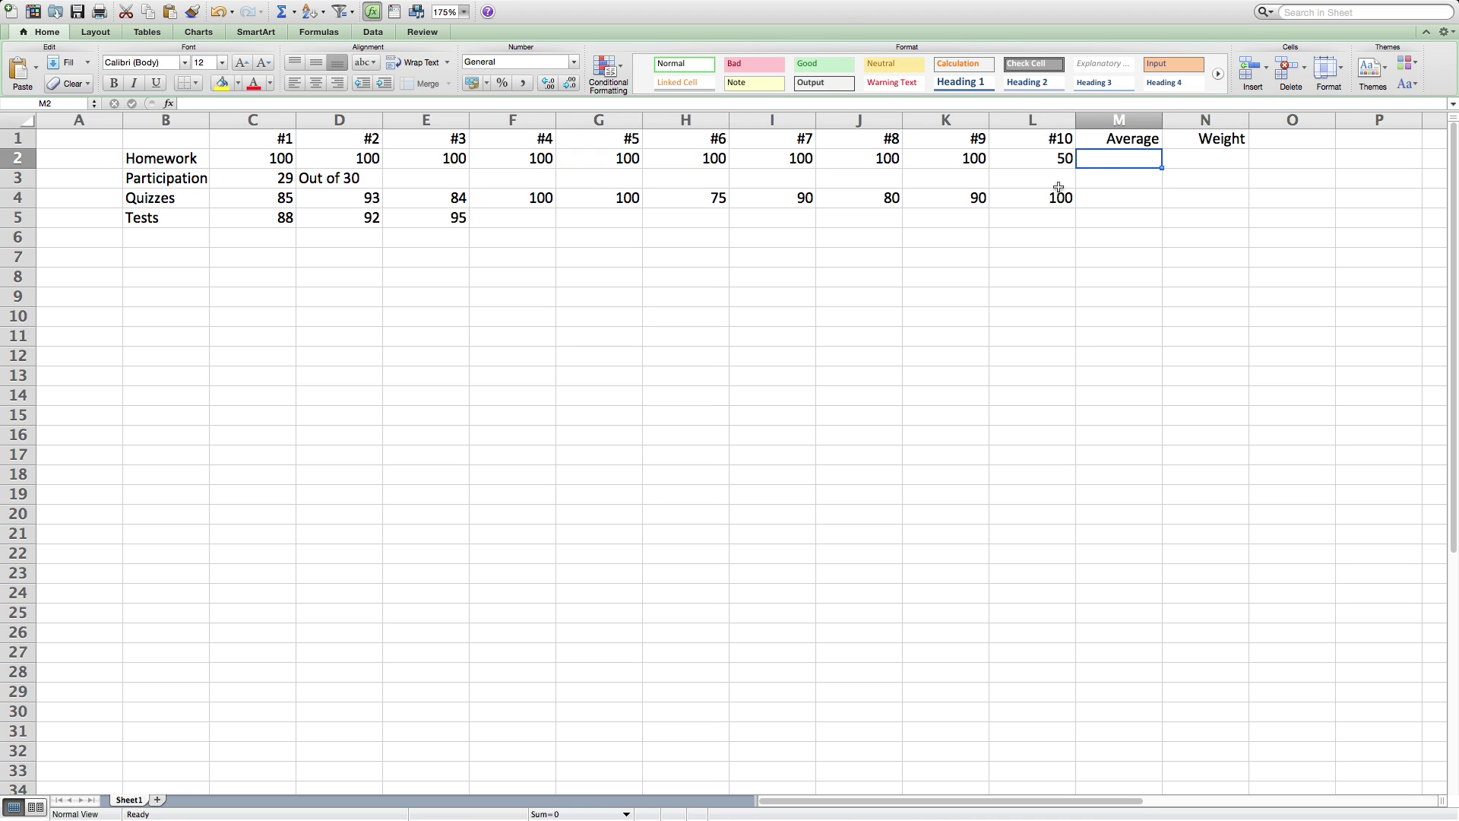
Step: Enter =AVERAGE(C2:L2) in M2 so the Homework average shows 95
{"action": "left_click", "coordinate": [435, 182]}
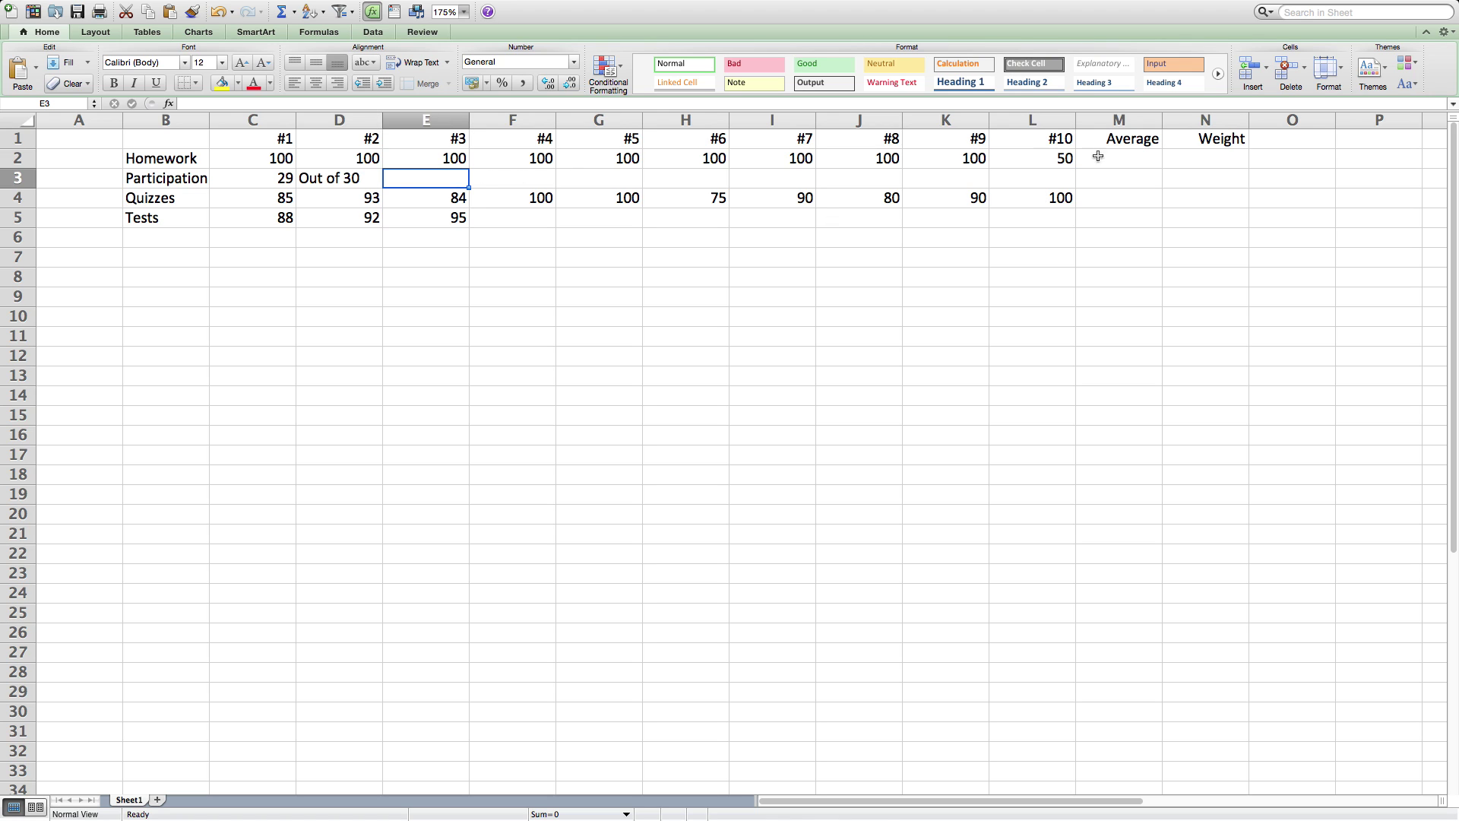
{"action": "left_click", "coordinate": [1109, 161]}
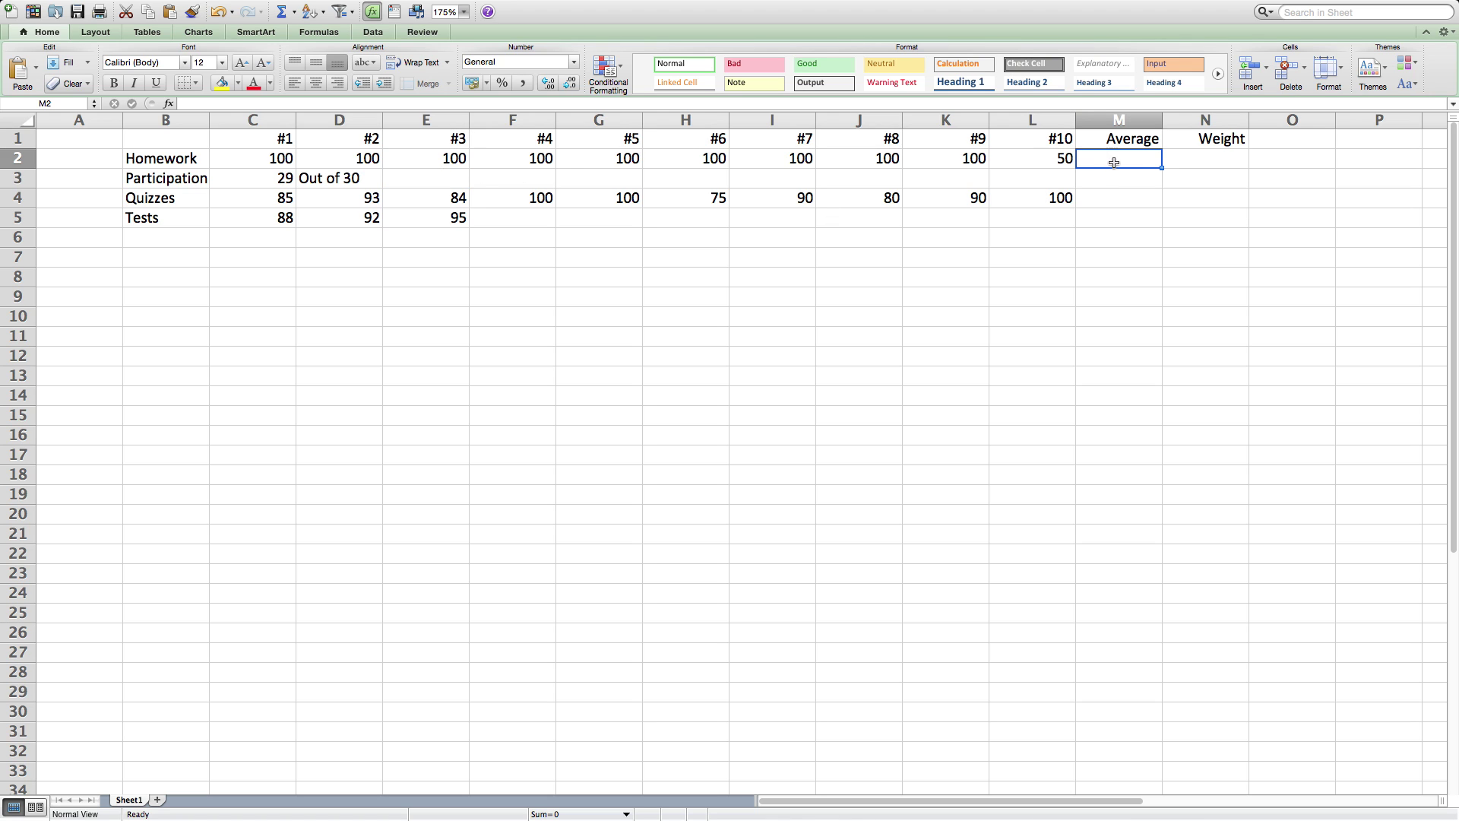
{"action": "type", "text": "=average"}
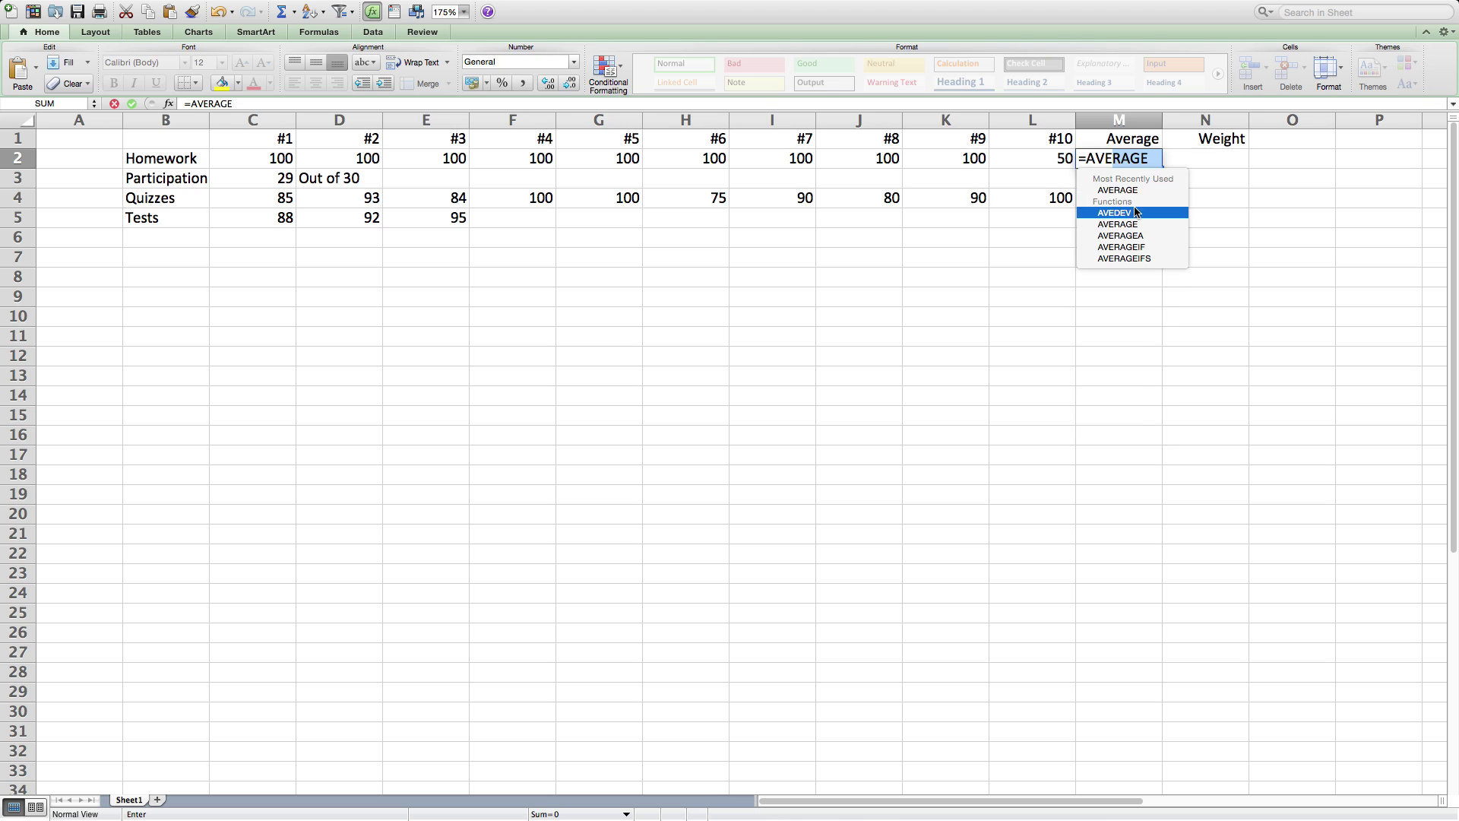
{"action": "double_click", "coordinate": [1113, 192]}
{"action": "left_click_drag", "start_coordinate": [279, 160], "coordinate": [997, 158]}
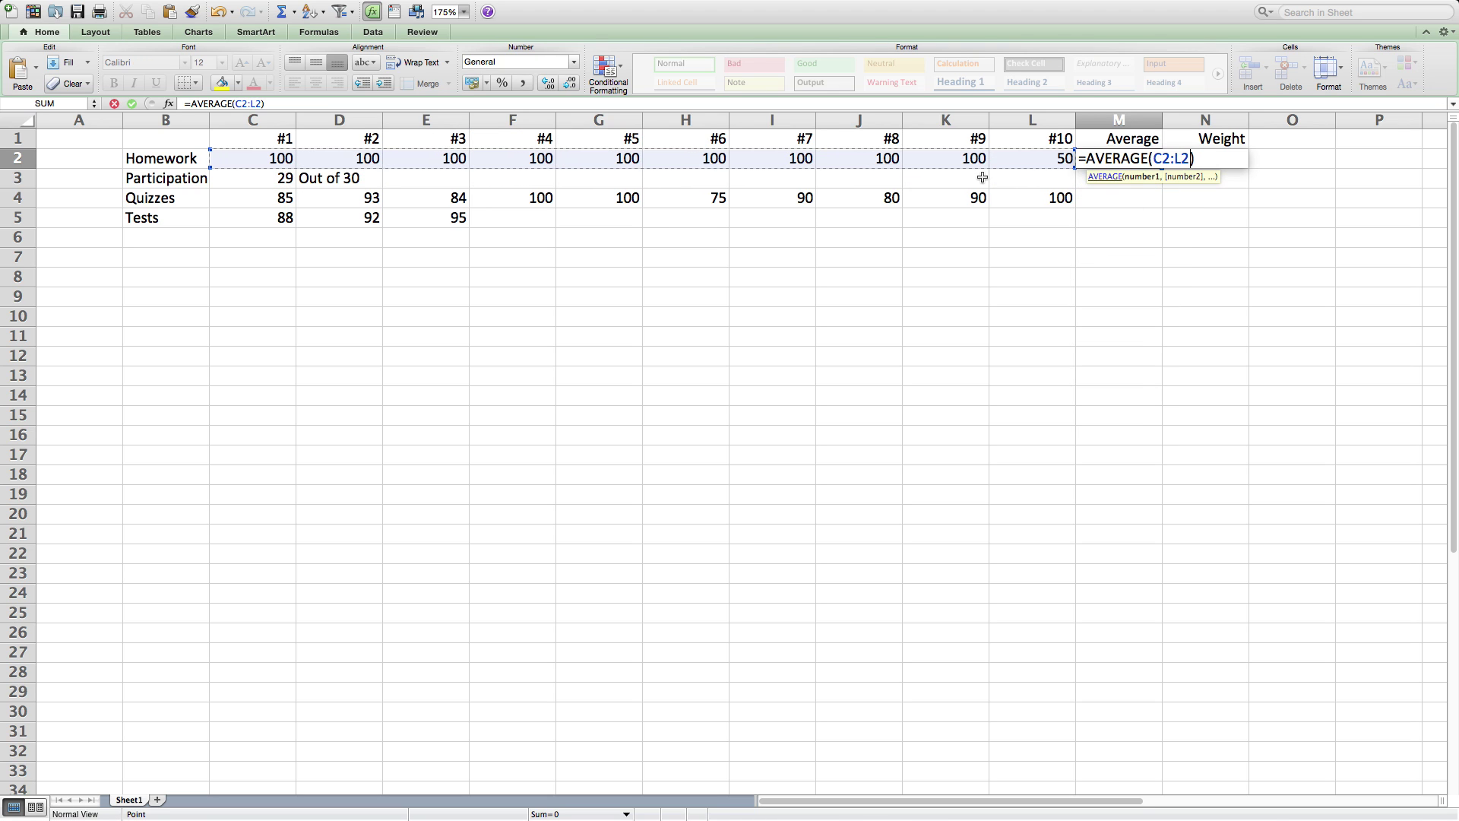
{"action": "key", "text": "Return"}
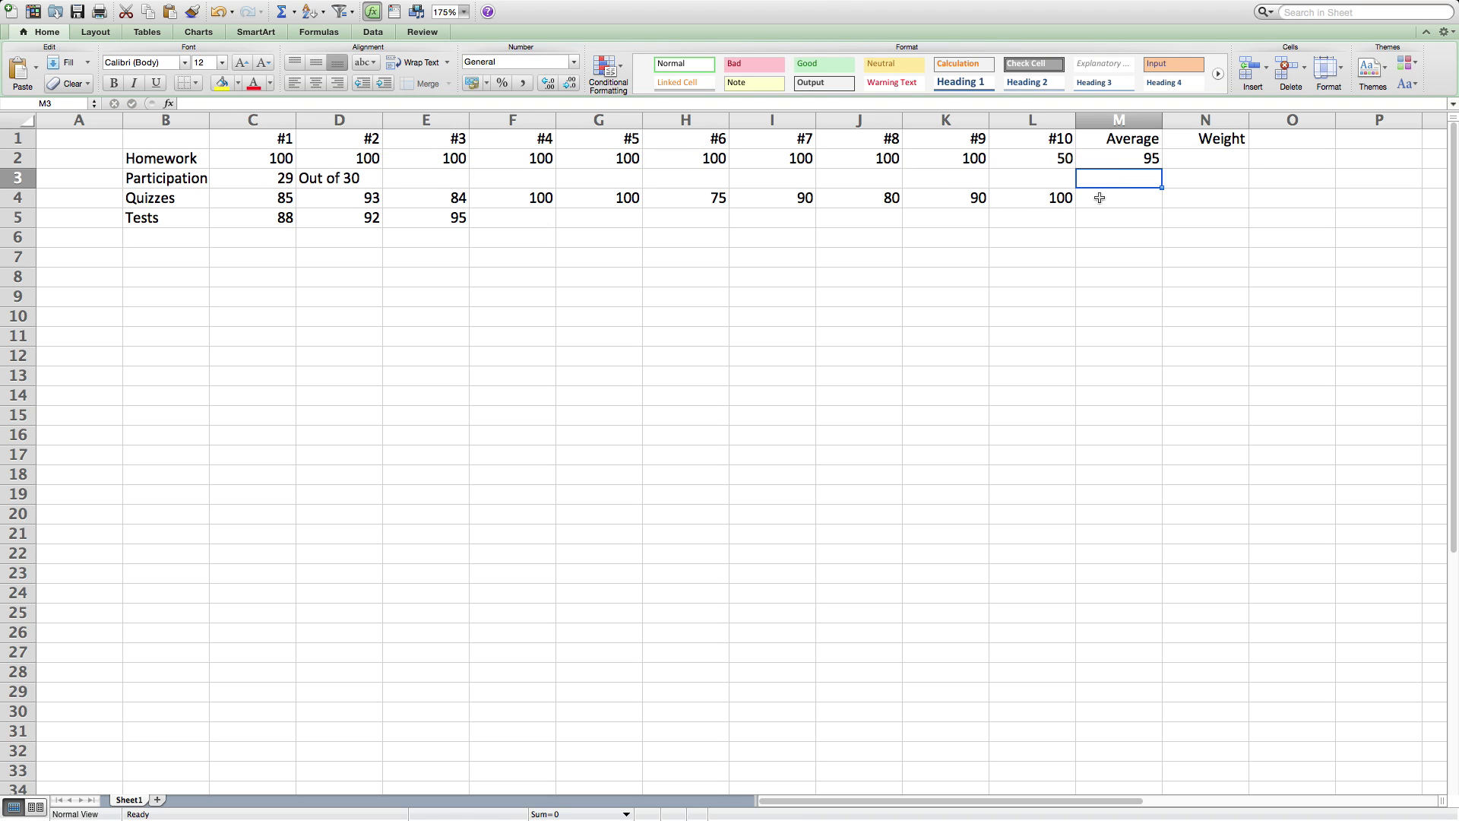
{"action": "type", "text": "="}
Step: Set M3 to =(C3/30)*100 and reduce decimals so the Participation average shows 97
{"action": "left_click", "coordinate": [282, 178]}
{"action": "type", "text": "/"}
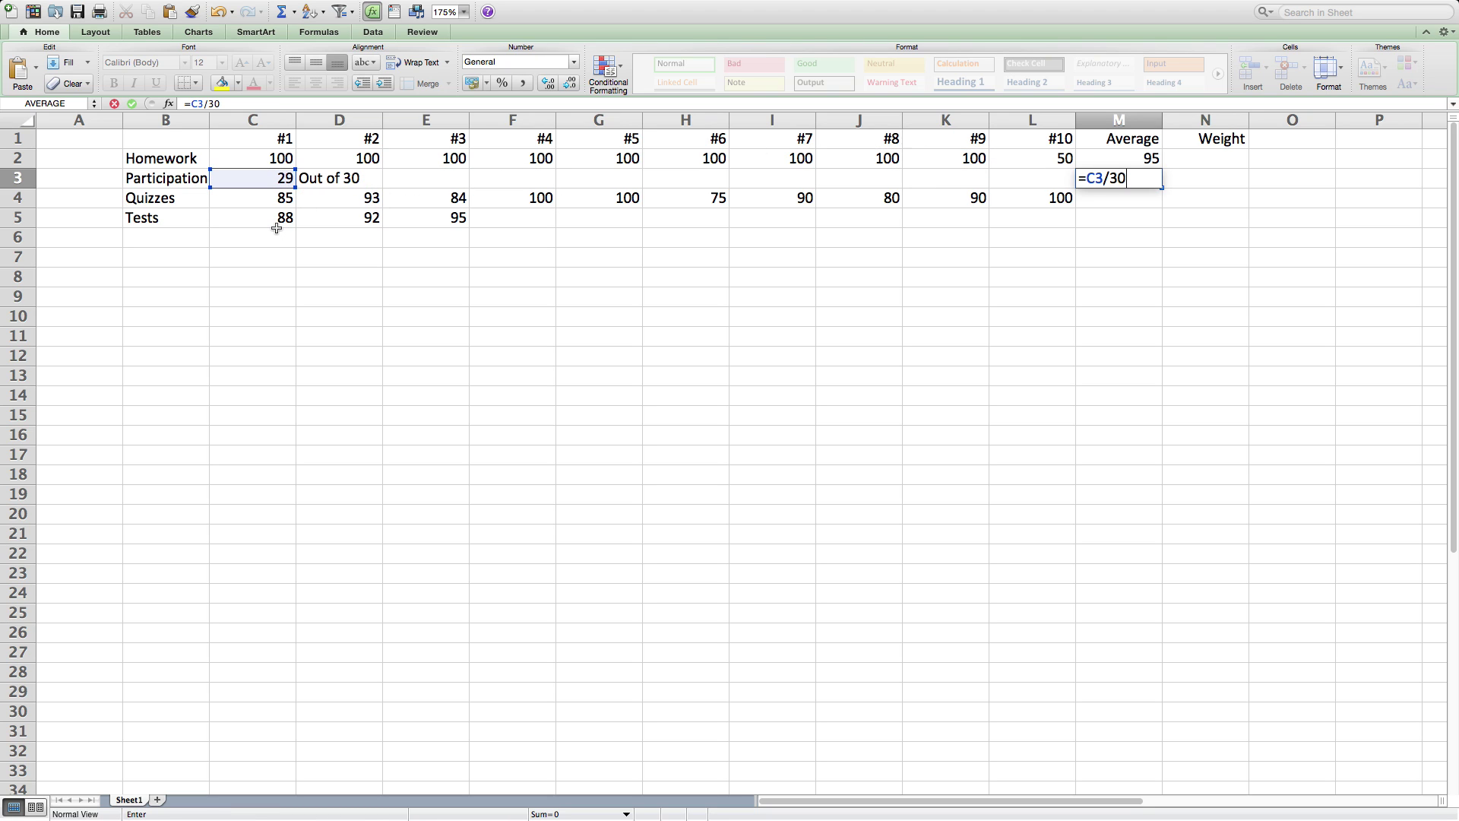
{"action": "type", "text": "30"}
{"action": "key", "text": "Return"}
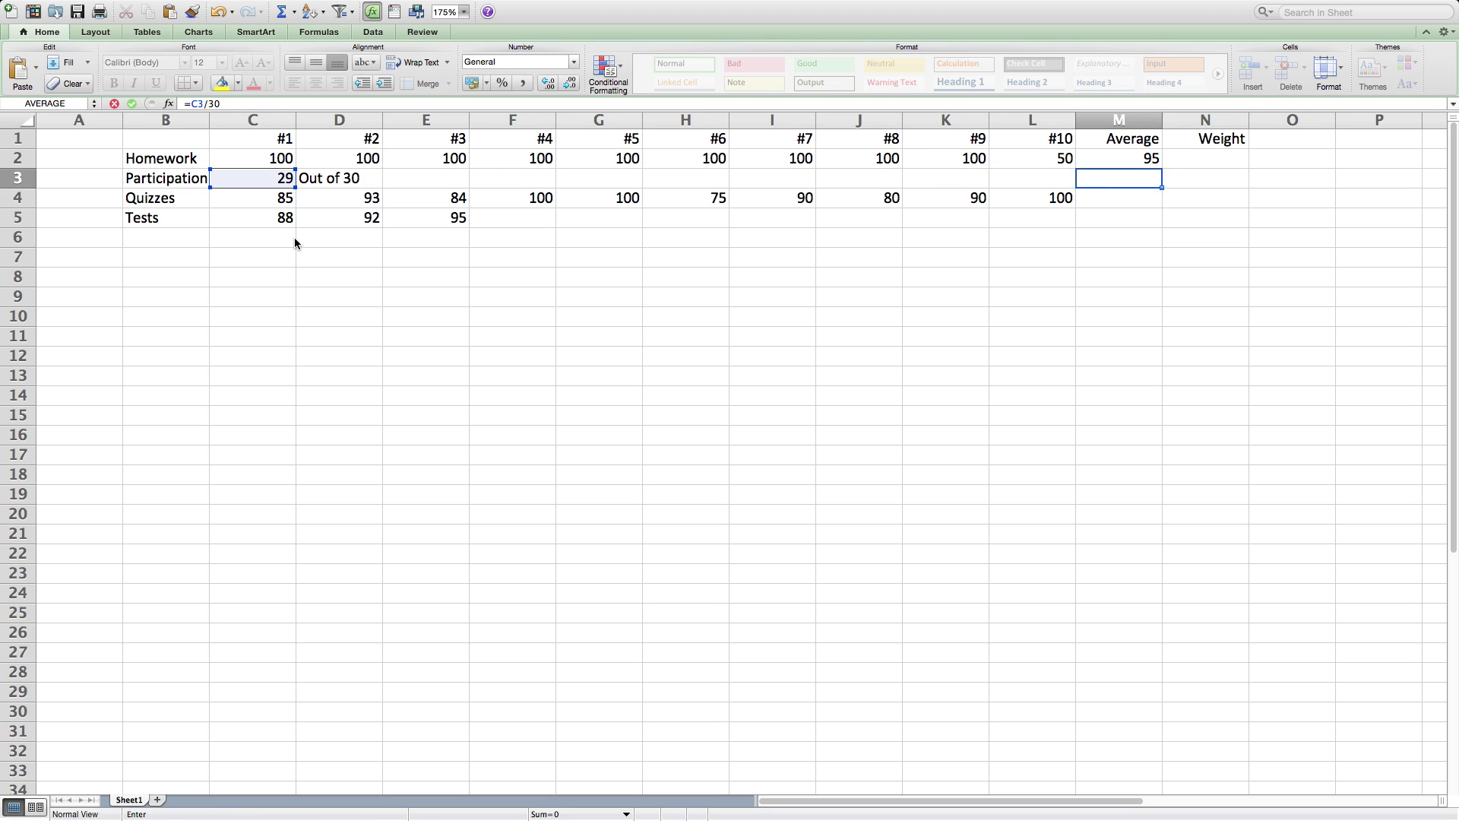
{"action": "double_click", "coordinate": [1110, 182]}
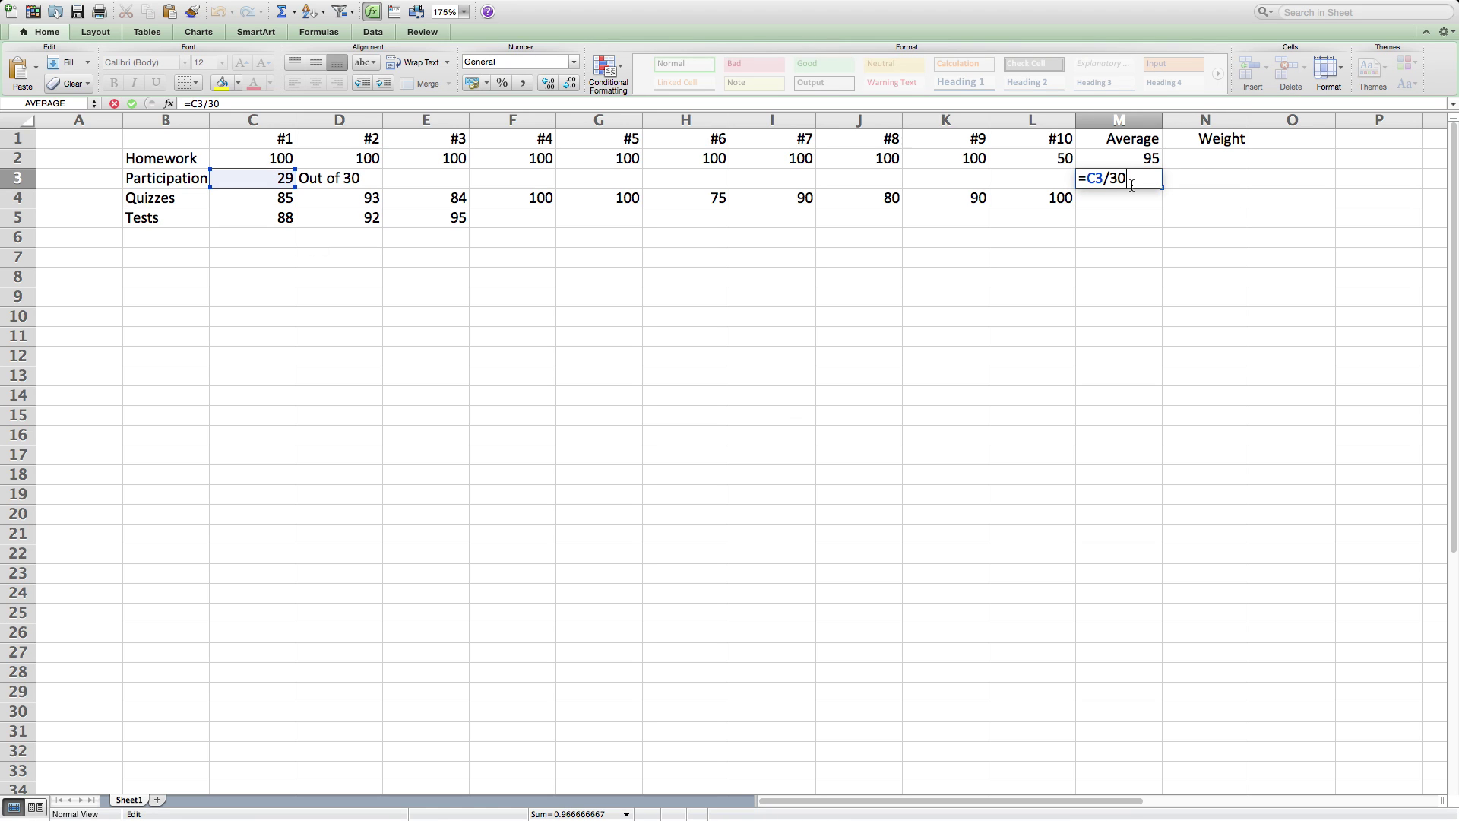
{"action": "type", "text": "()*100"}
{"action": "key", "text": "Return"}
{"action": "left_click", "coordinate": [1116, 179]}
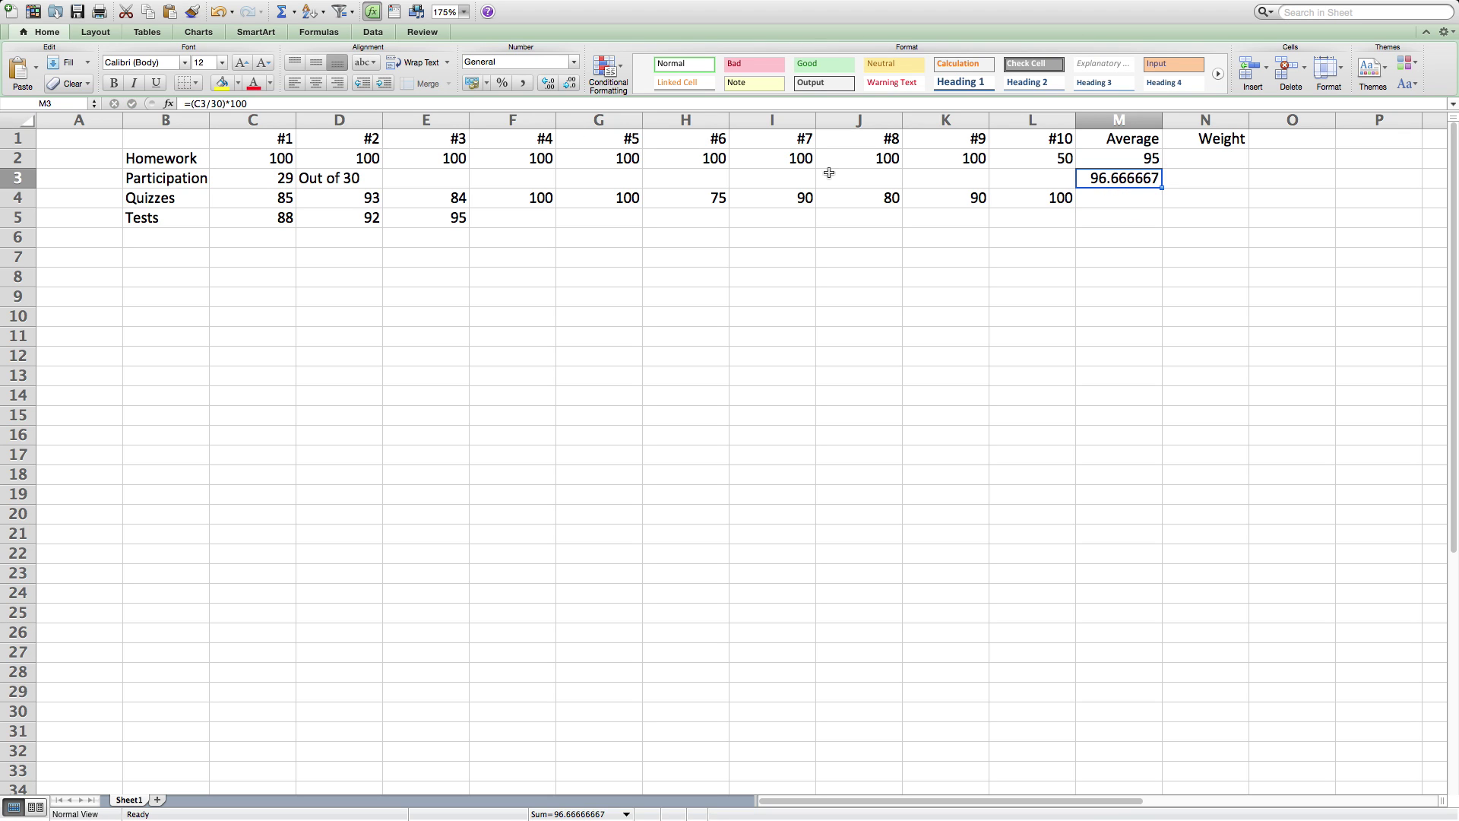
{"action": "left_click", "coordinate": [568, 82]}
{"action": "left_click", "coordinate": [569, 83]}
{"action": "left_click", "coordinate": [568, 83]}
{"action": "left_click", "coordinate": [568, 83]}
{"action": "left_click", "coordinate": [568, 83]}
{"action": "left_click", "coordinate": [568, 83]}
{"action": "left_click", "coordinate": [1129, 196]}
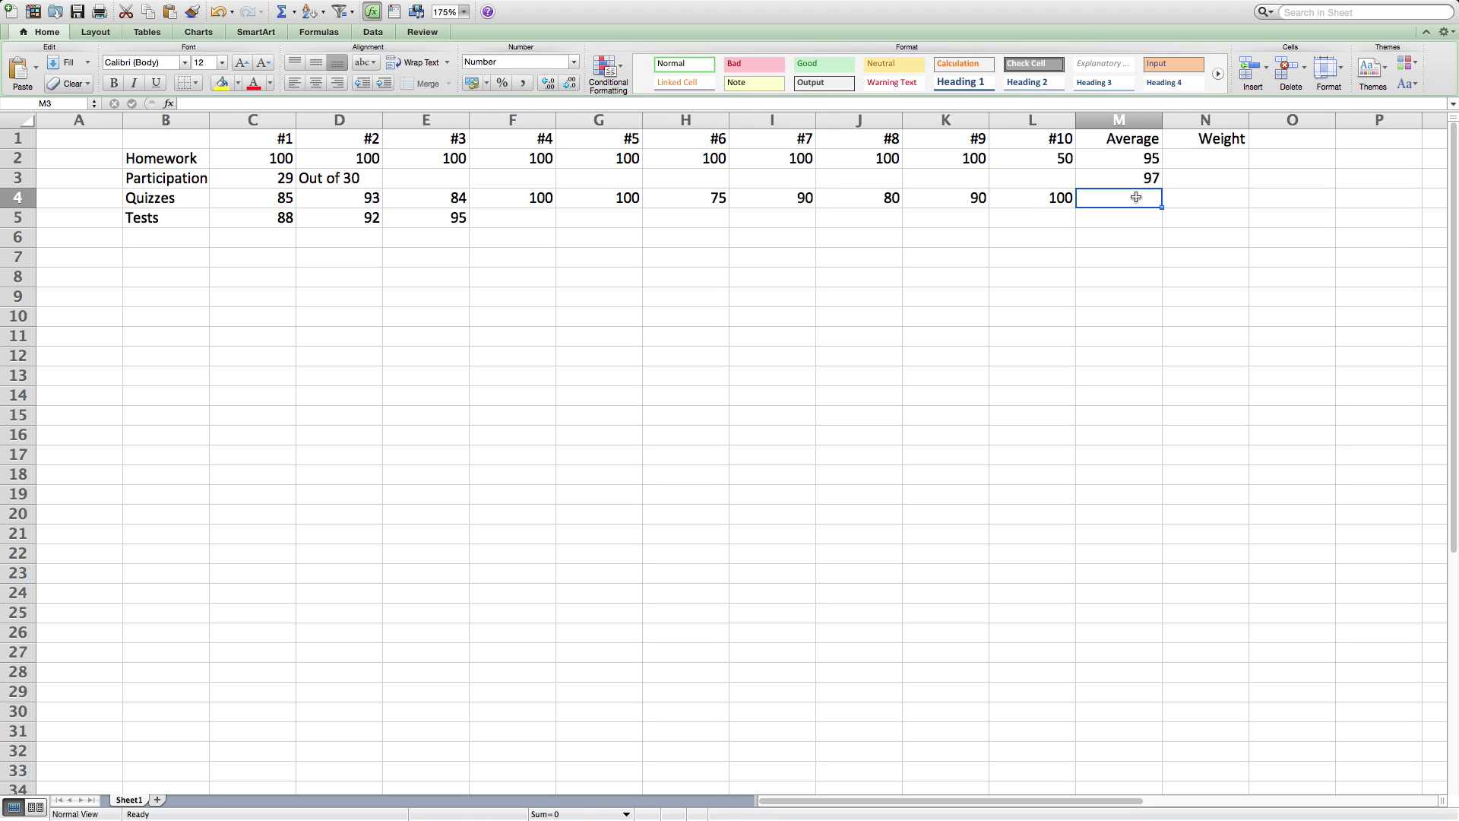
Step: Average the quiz scores C4:L4 in M4 and round the result to 90
{"action": "type", "text": "=AVERAGE"}
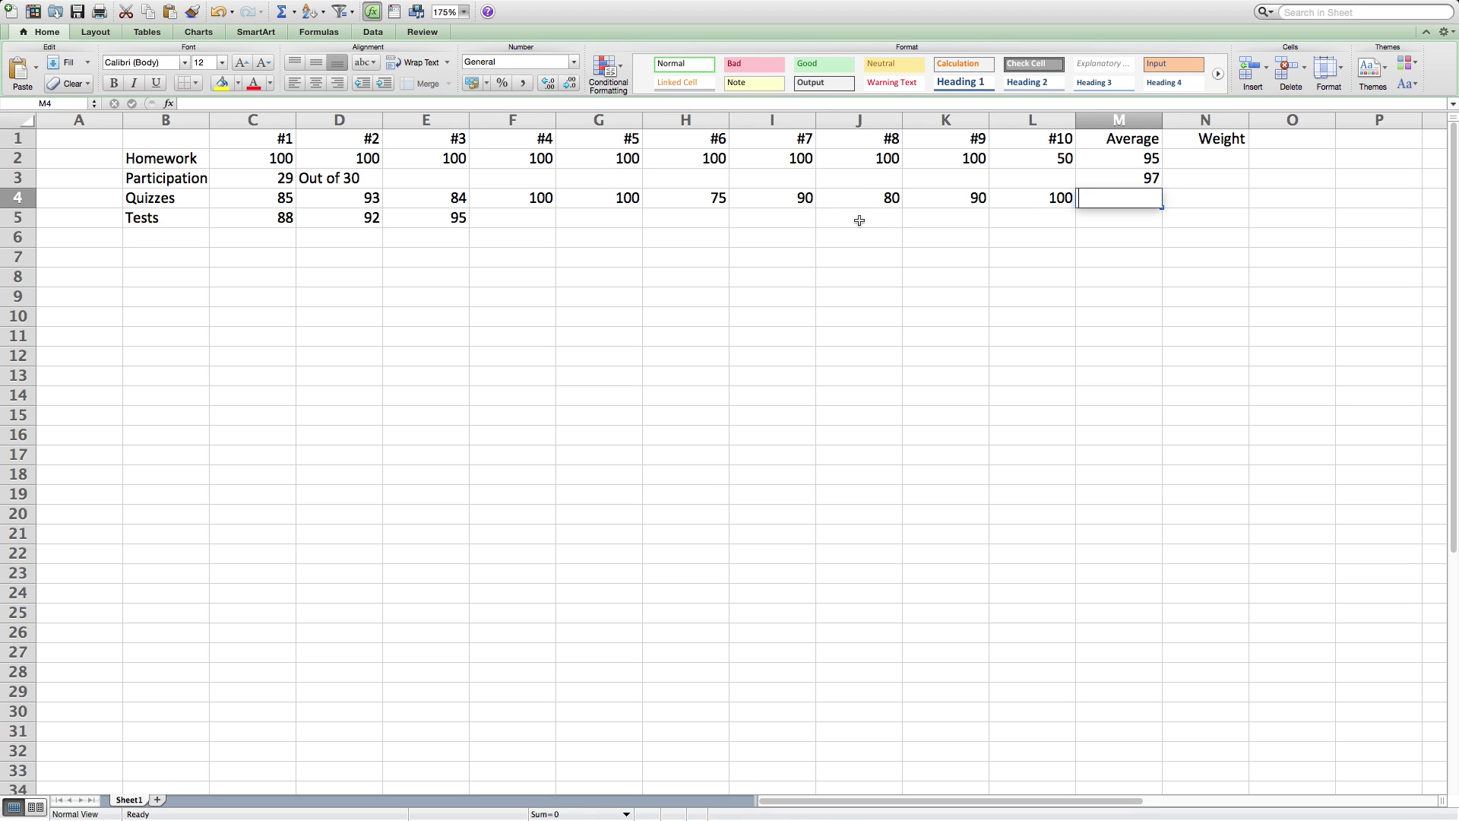
{"action": "double_click", "coordinate": [1106, 237]}
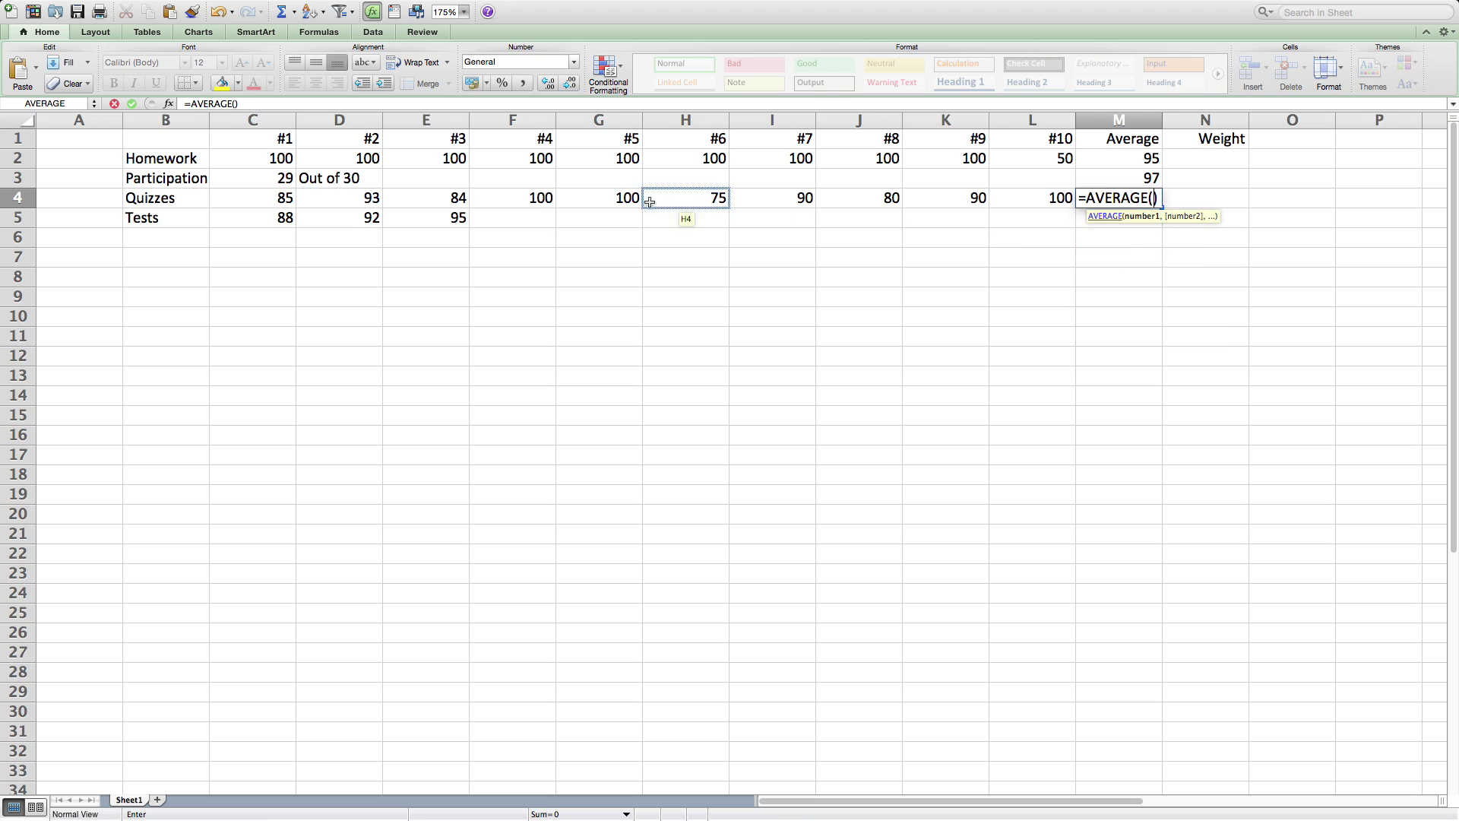
{"action": "left_click_drag", "start_coordinate": [243, 197], "coordinate": [1029, 199]}
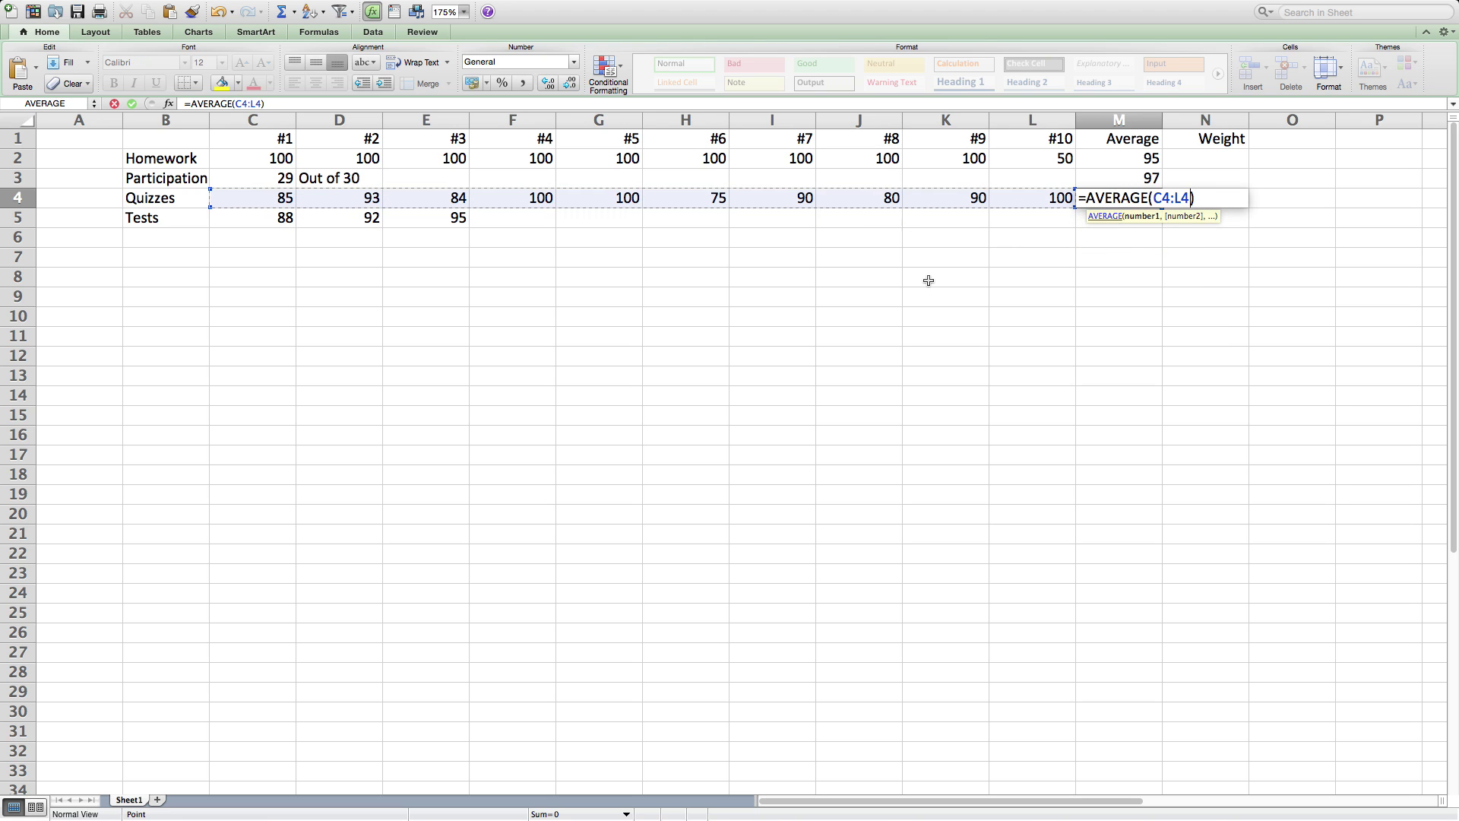
{"action": "key", "text": "Return"}
{"action": "left_click", "coordinate": [1149, 206]}
{"action": "left_click", "coordinate": [570, 82]}
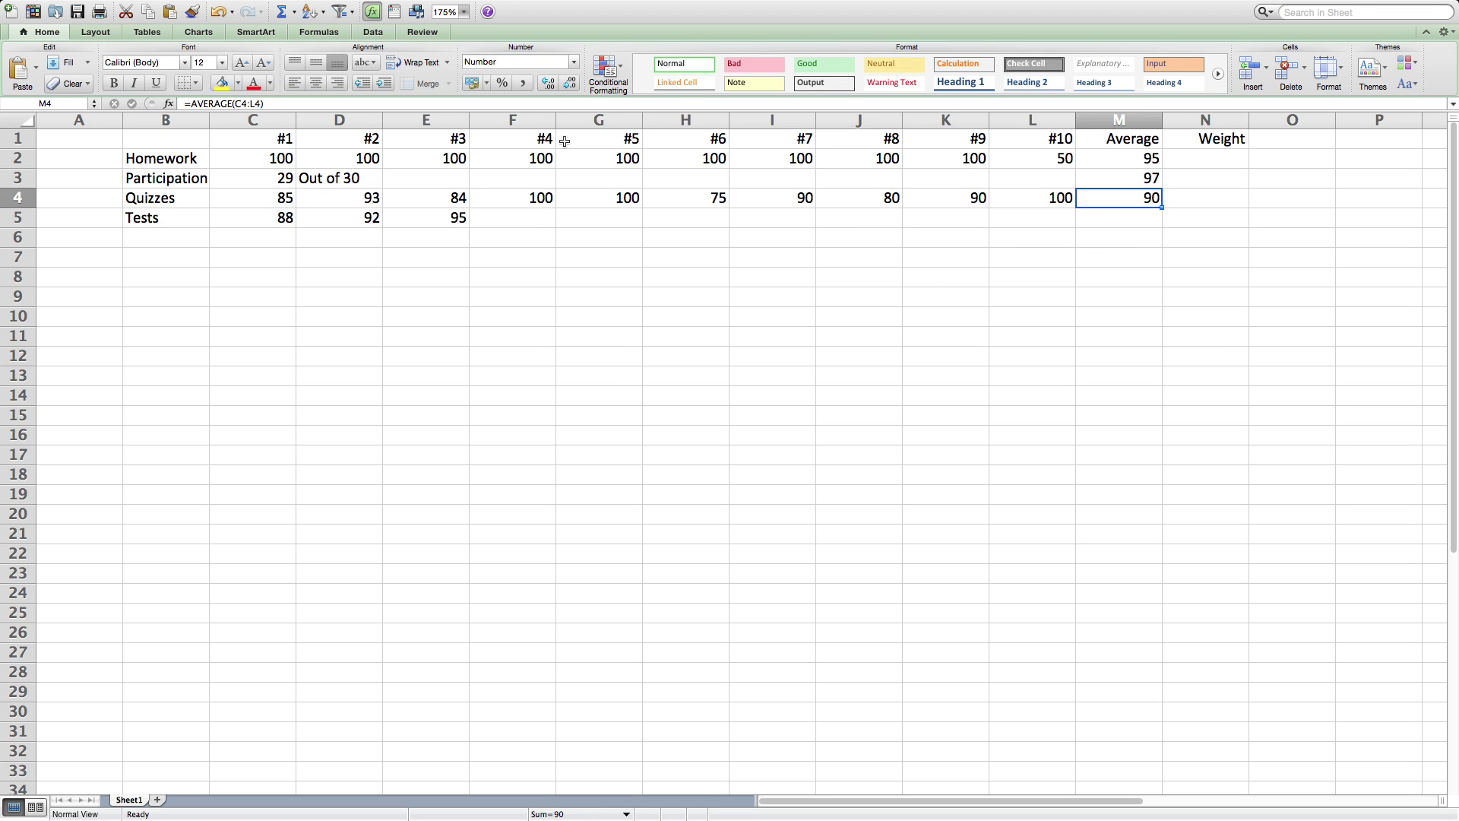
Step: Average the Tests scores C5:E5 in M5 and round the result to 92
{"action": "left_click", "coordinate": [265, 219]}
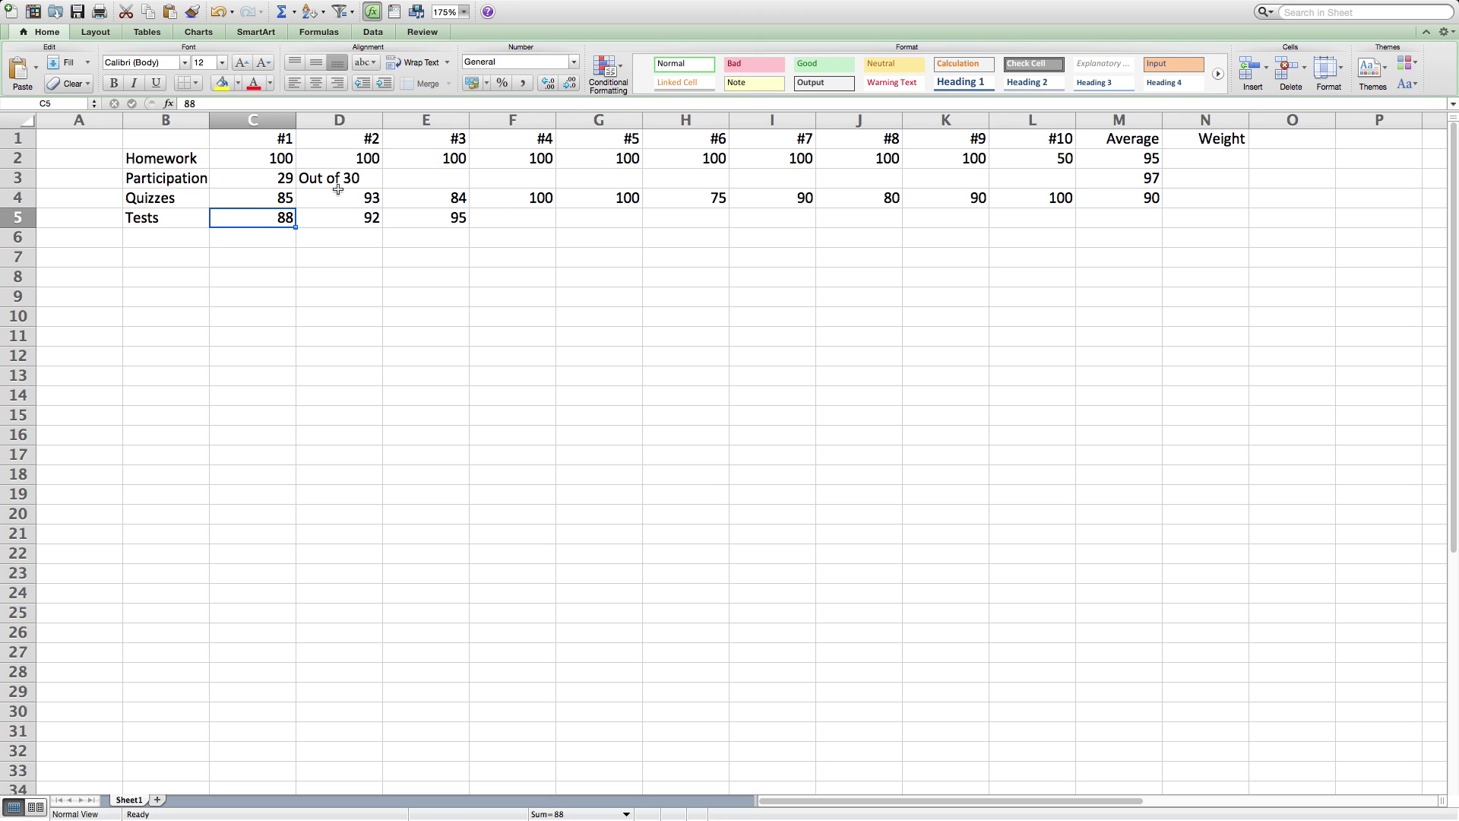
{"action": "left_click", "coordinate": [1120, 220]}
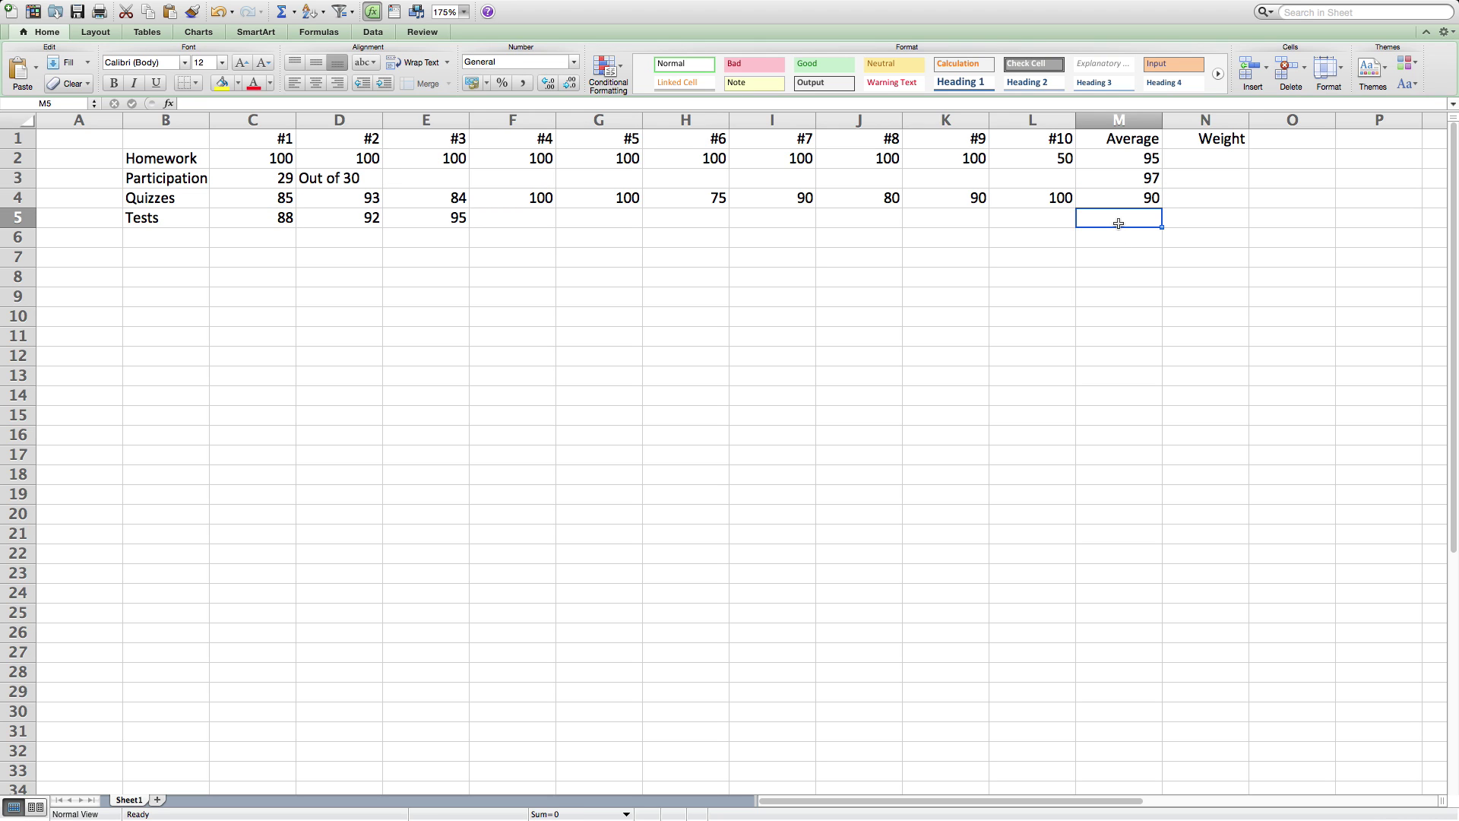
{"action": "type", "text": "=Av"}
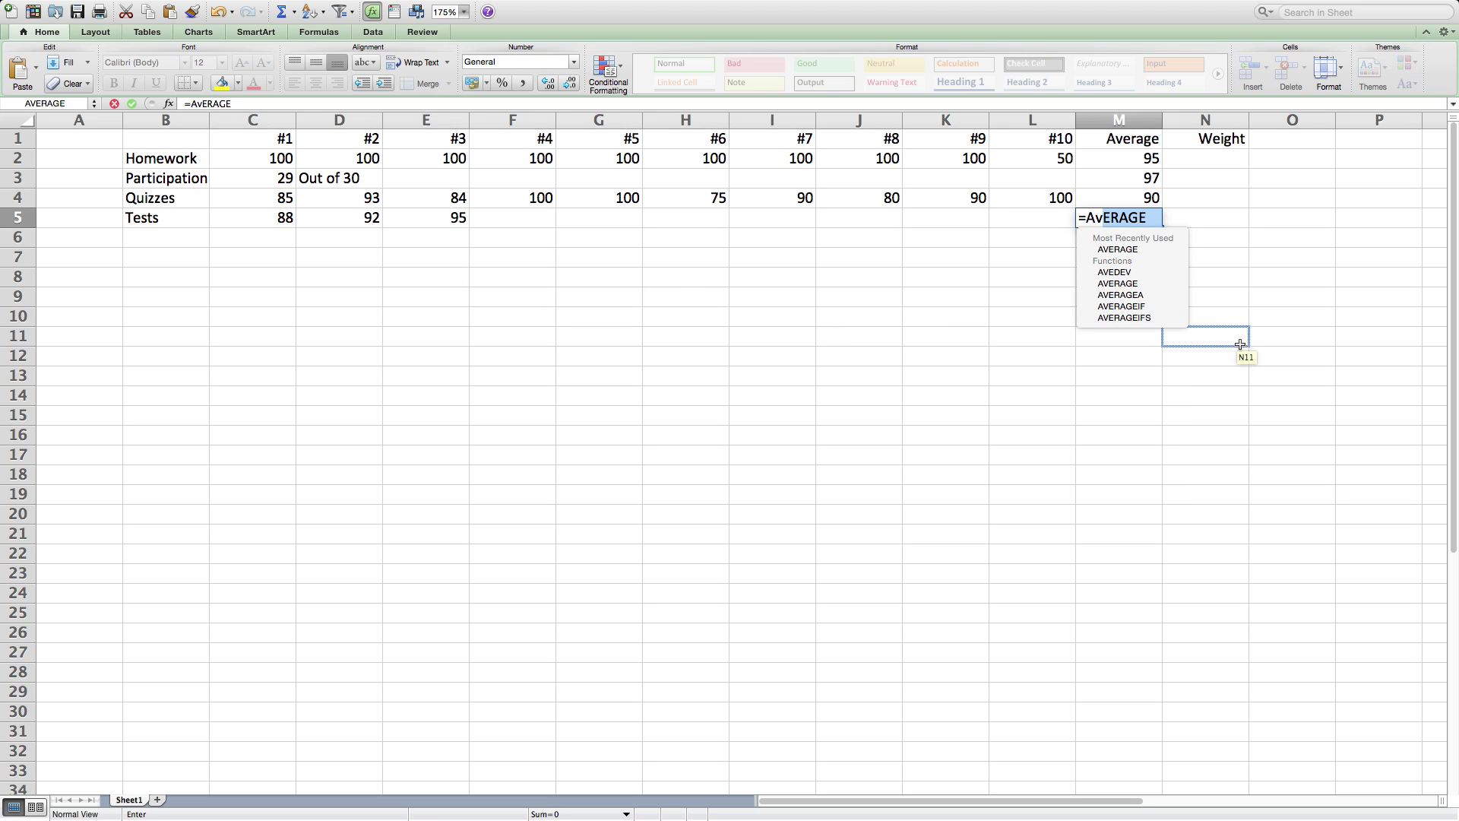
{"action": "double_click", "coordinate": [1115, 250]}
{"action": "left_click_drag", "start_coordinate": [262, 218], "coordinate": [437, 218]}
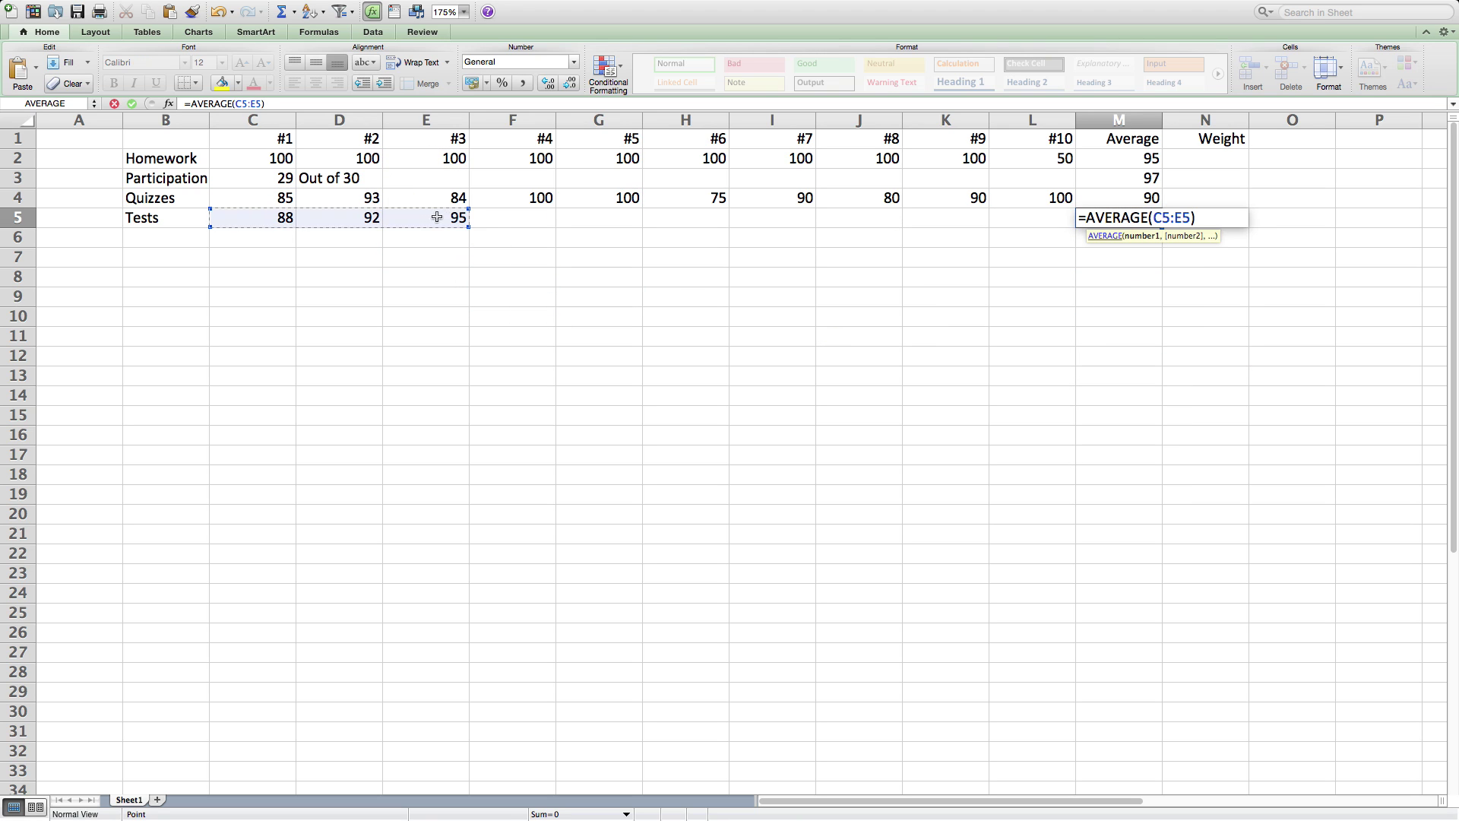
{"action": "key", "text": "Return"}
{"action": "left_click", "coordinate": [1125, 215]}
{"action": "left_click", "coordinate": [570, 83]}
{"action": "left_click", "coordinate": [570, 82]}
{"action": "left_click", "coordinate": [570, 83]}
{"action": "left_click", "coordinate": [569, 82]}
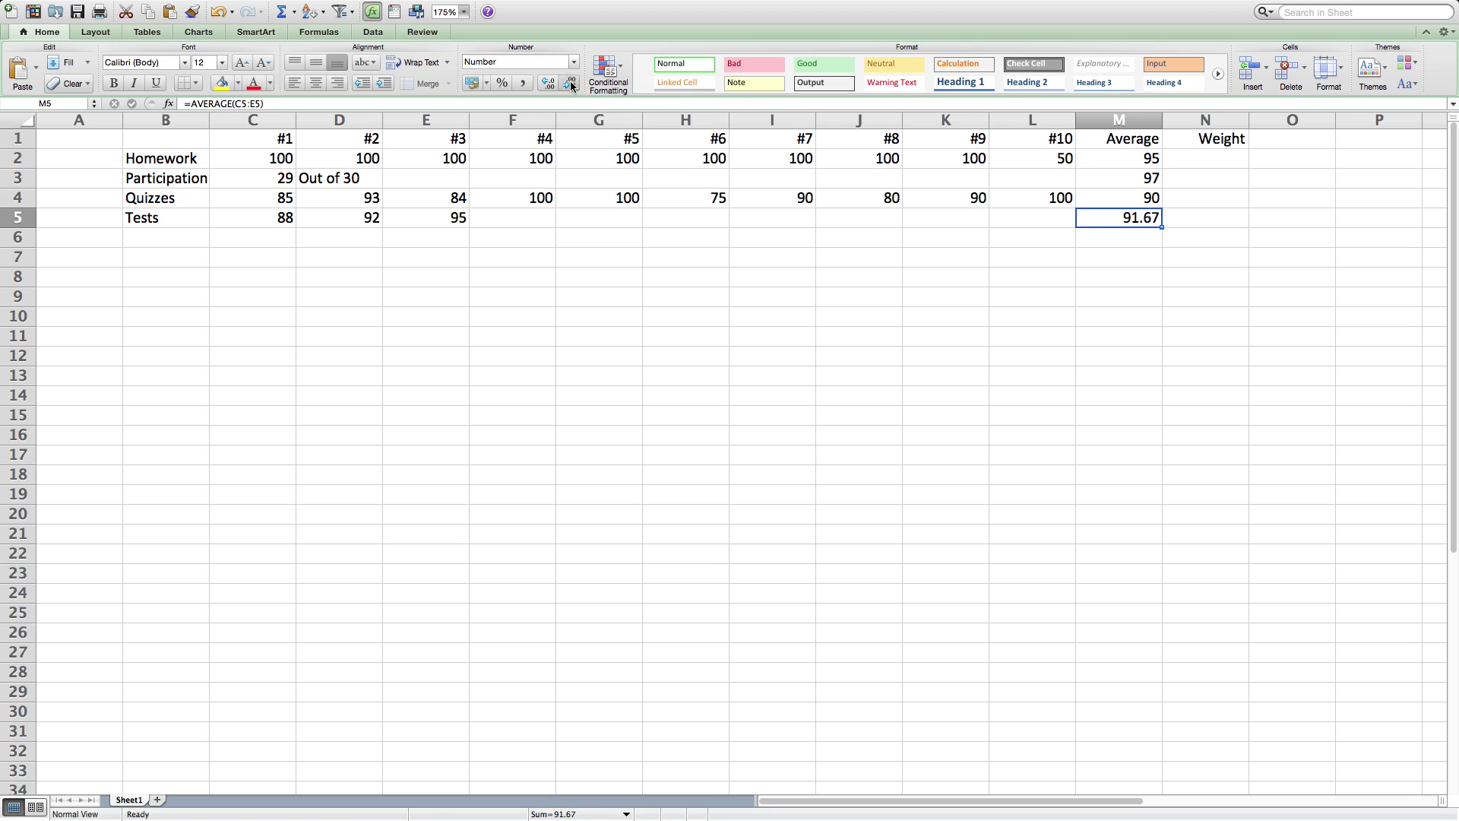
{"action": "left_click", "coordinate": [570, 82]}
{"action": "left_click", "coordinate": [570, 83]}
{"action": "left_click", "coordinate": [1203, 165]}
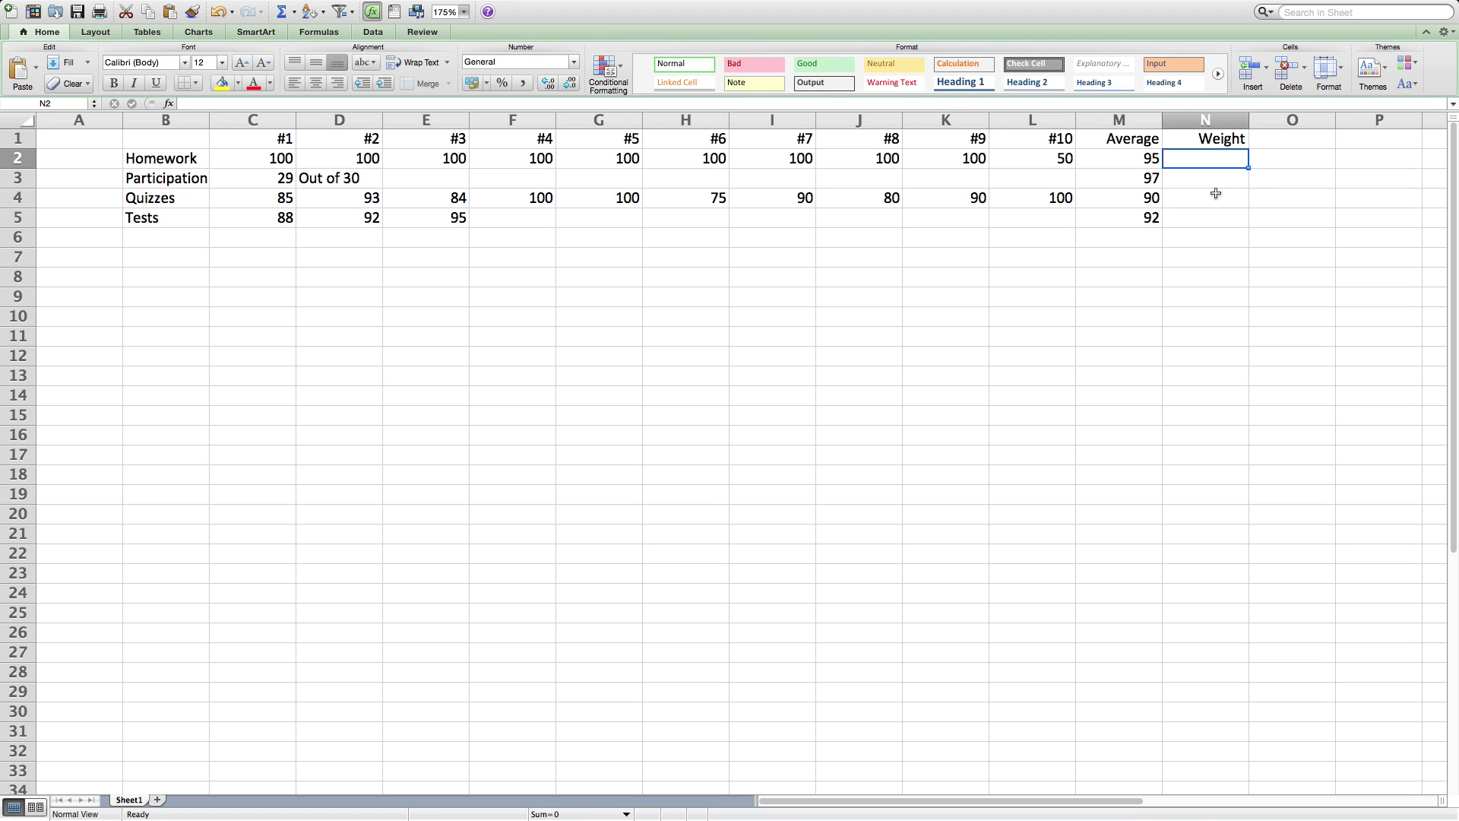
Step: Enter weights 0.15, 0.15, 0.2 and 0.5 in N2:N5 and format them as percentages
{"action": "type", "text": ".15"}
{"action": "key", "text": "Return"}
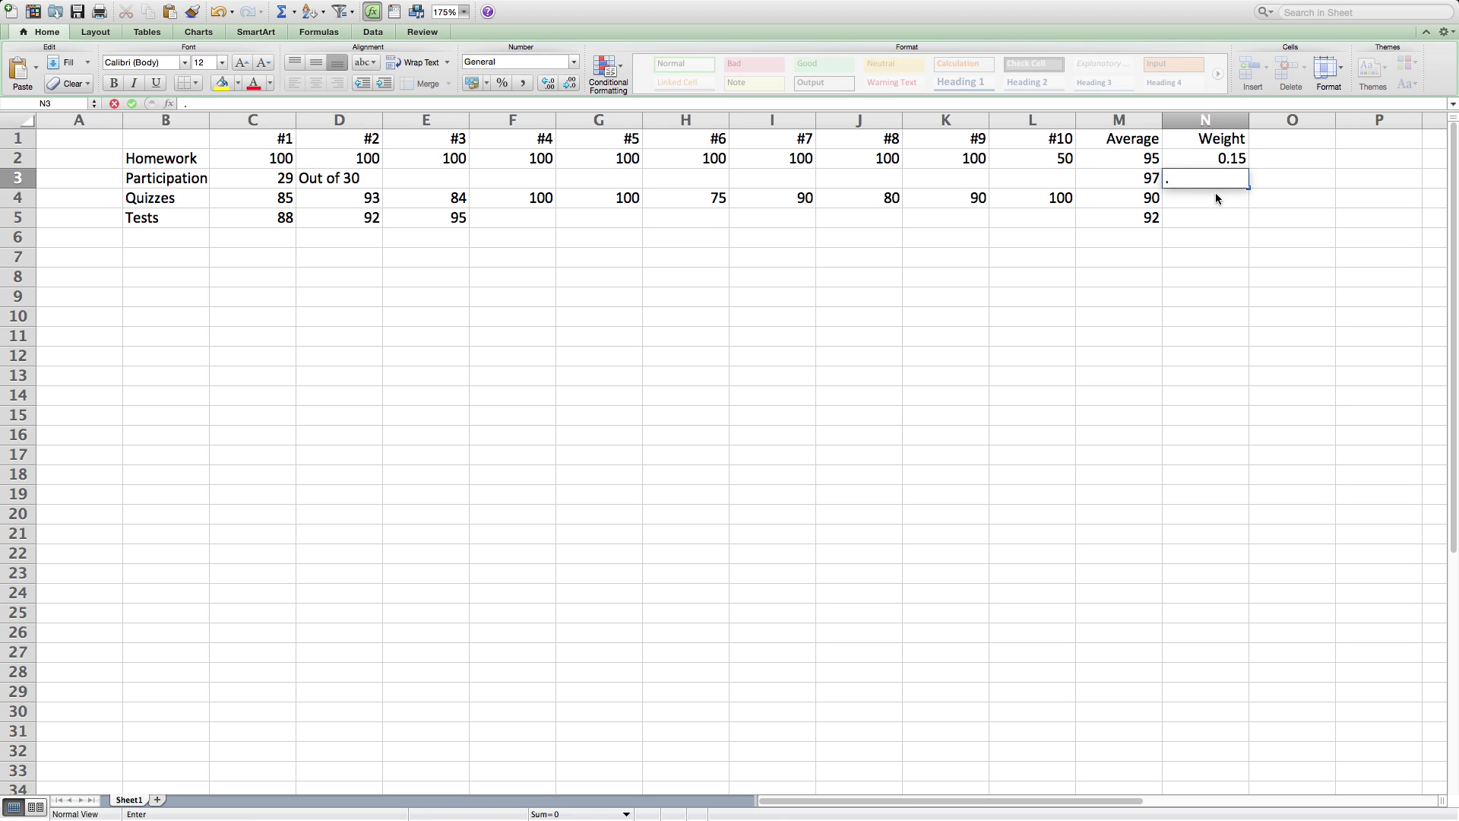
{"action": "type", "text": ".15"}
{"action": "key", "text": "Return"}
{"action": "type", "text": ".2"}
{"action": "key", "text": "Return"}
{"action": "type", "text": "."}
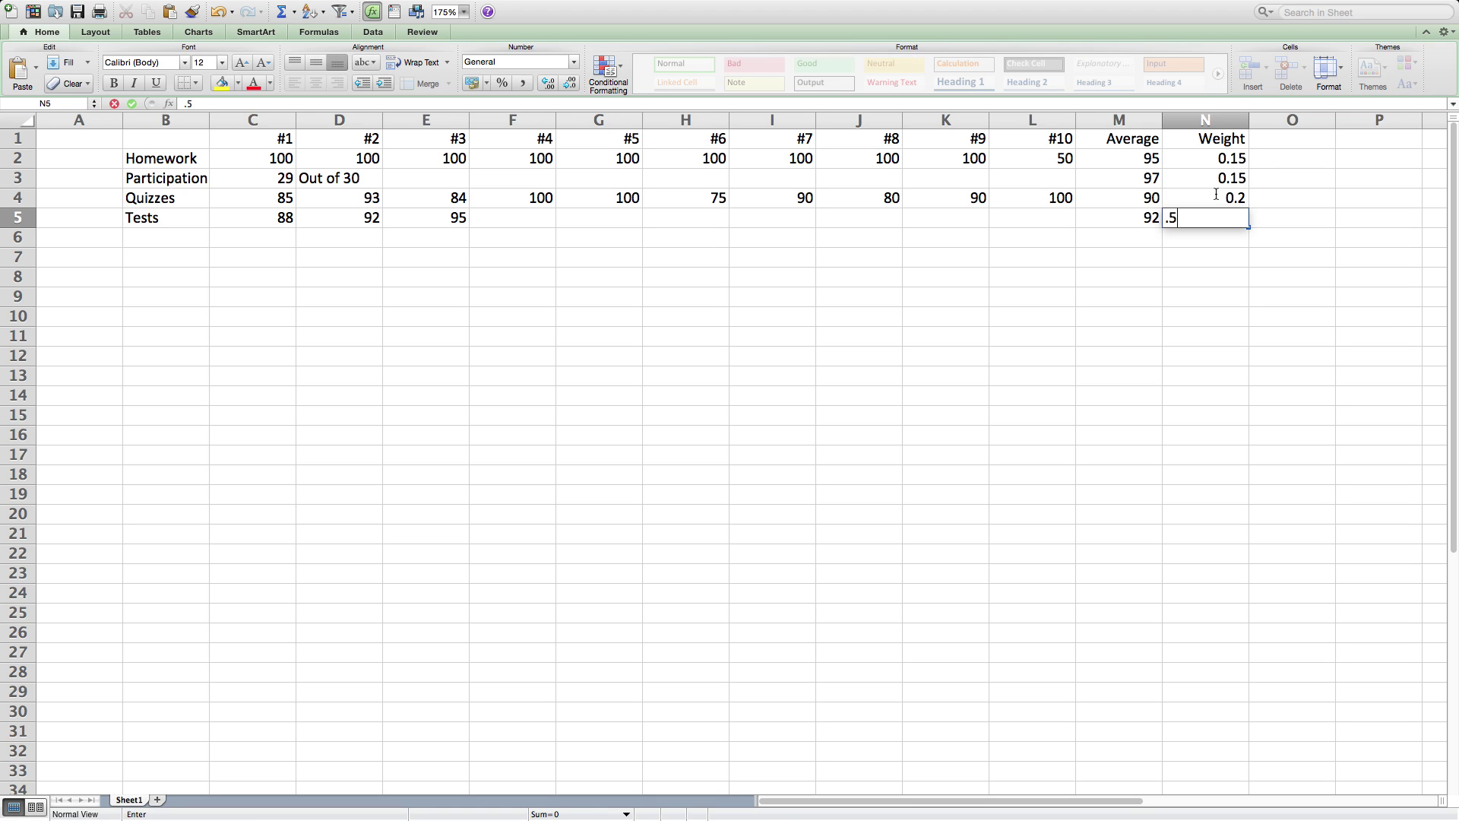
{"action": "type", "text": "5"}
{"action": "key", "text": "Return"}
{"action": "left_click_drag", "start_coordinate": [1218, 161], "coordinate": [1218, 219]}
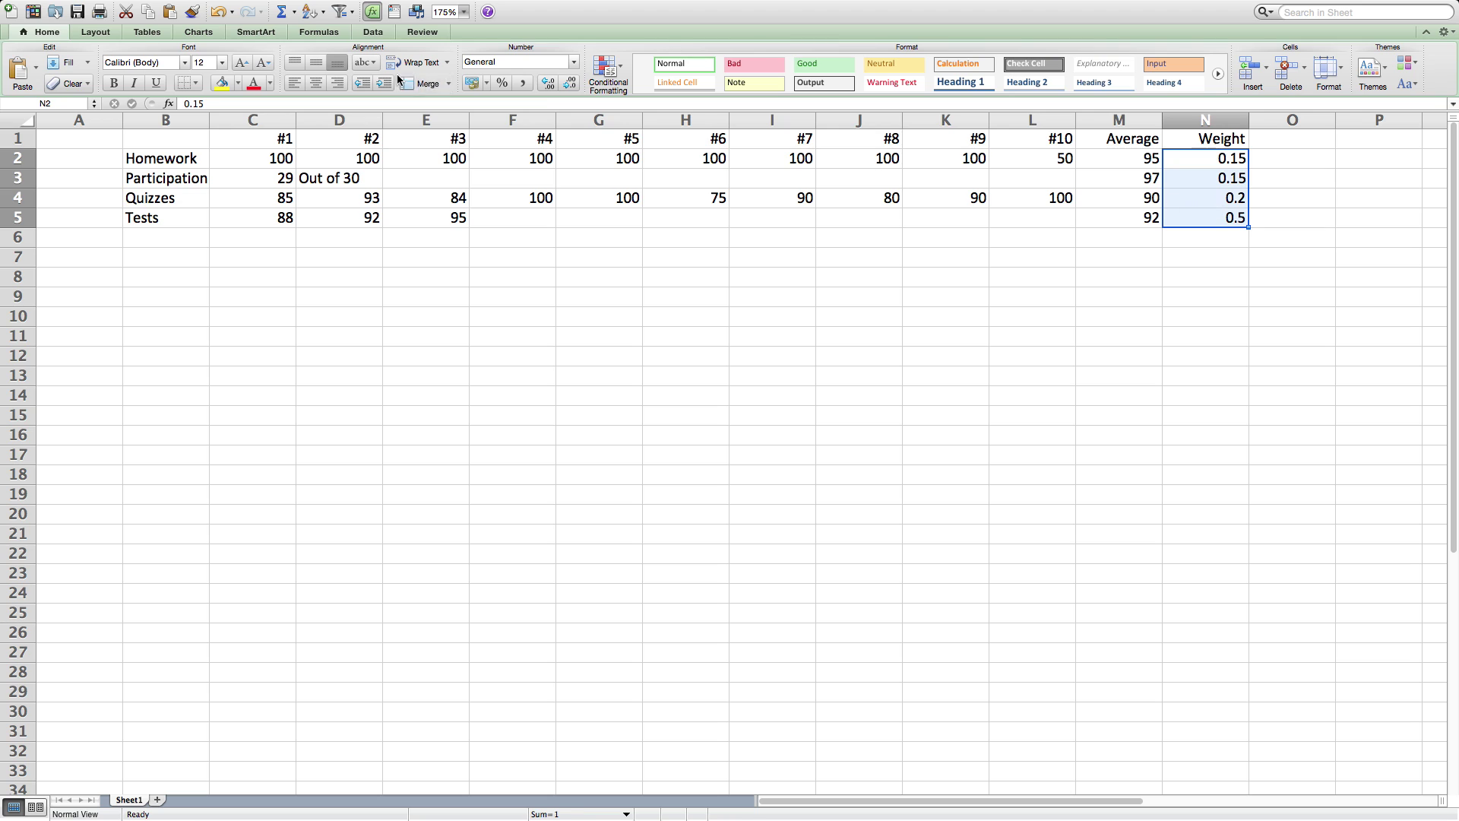
{"action": "left_click", "coordinate": [502, 85]}
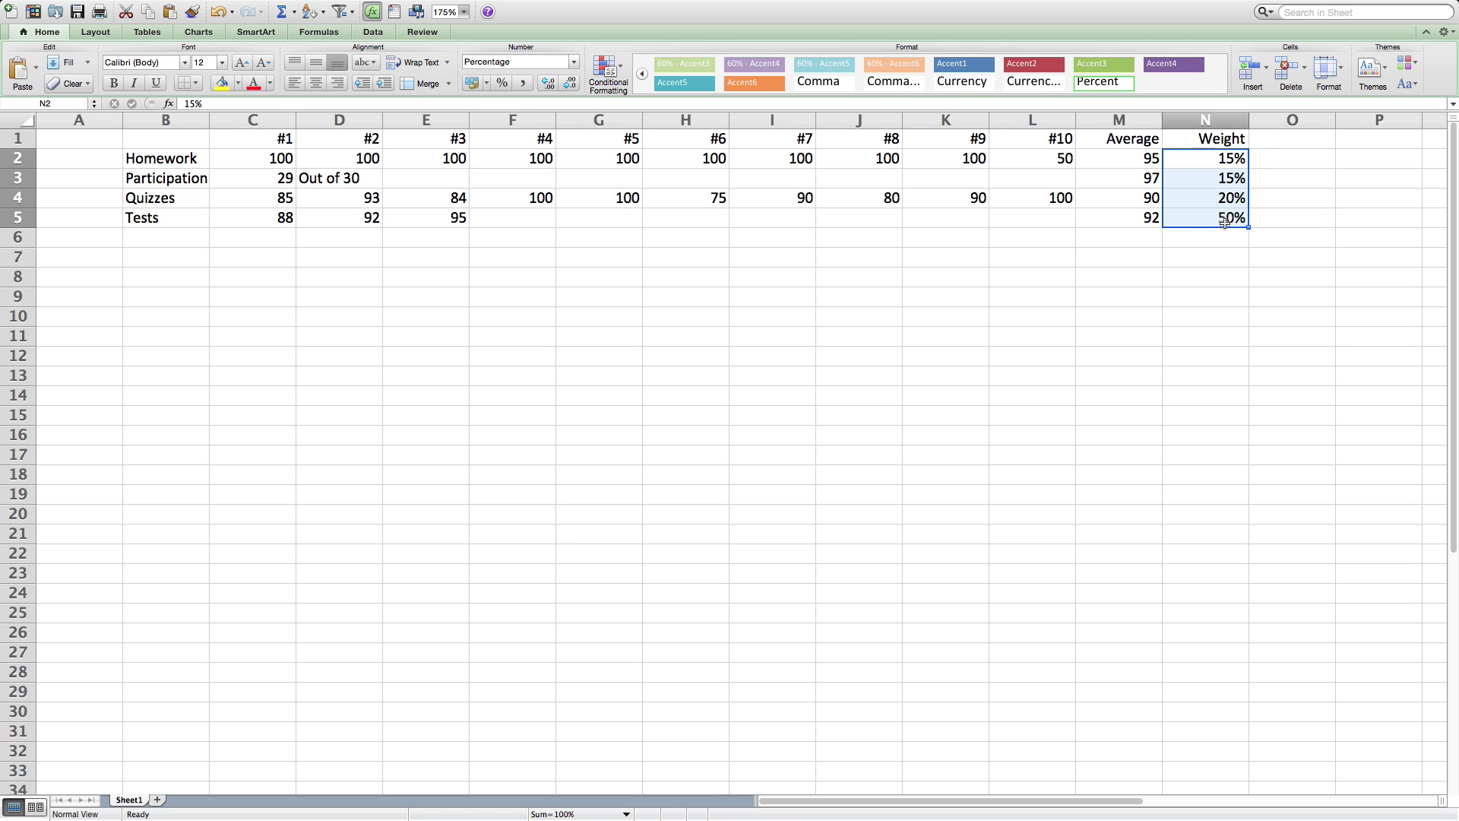
Step: Add the Total label in O6
{"action": "left_click", "coordinate": [1199, 244]}
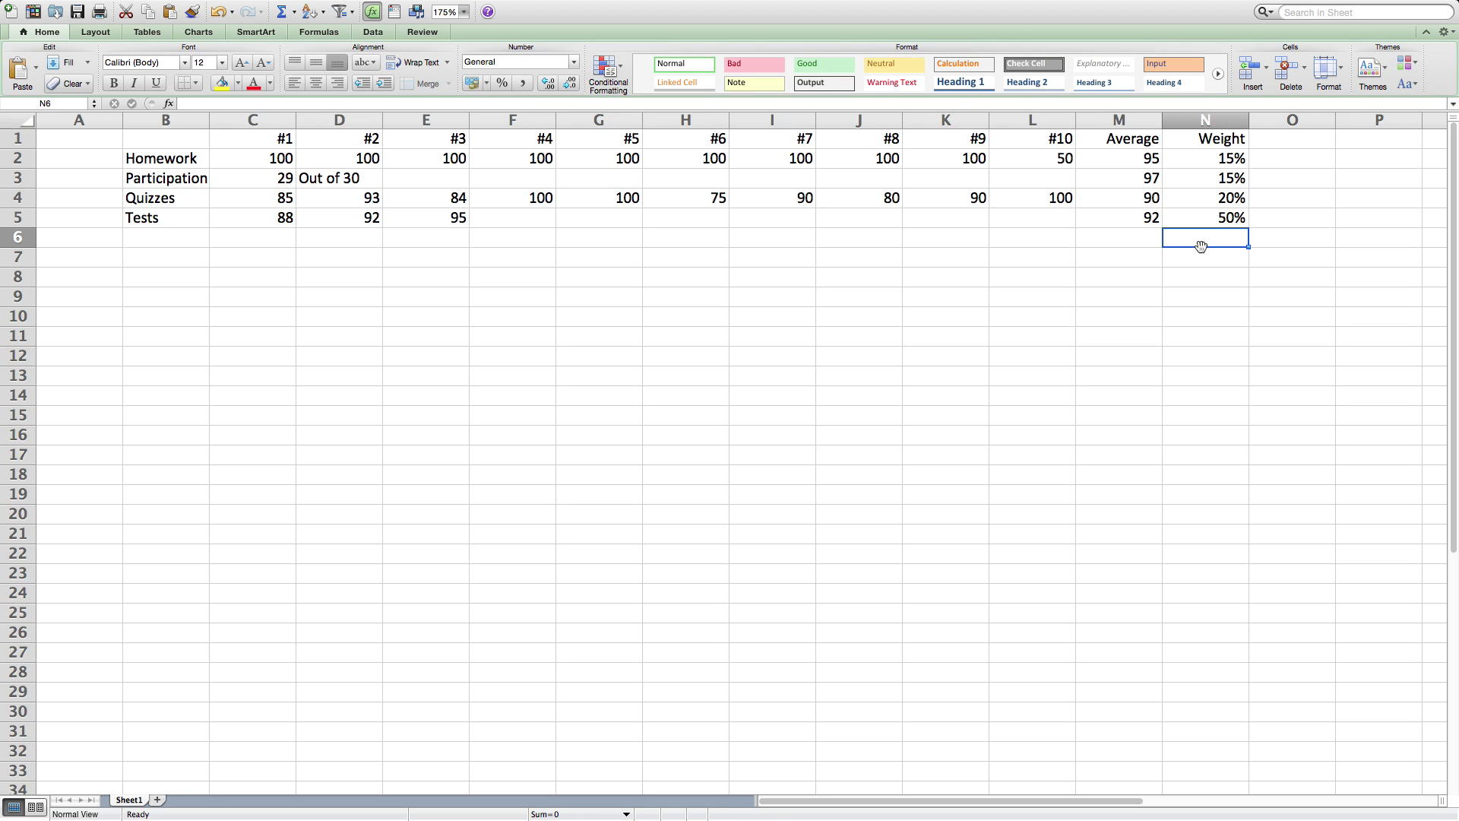
{"action": "left_click", "coordinate": [1270, 240]}
{"action": "type", "text": "Total"}
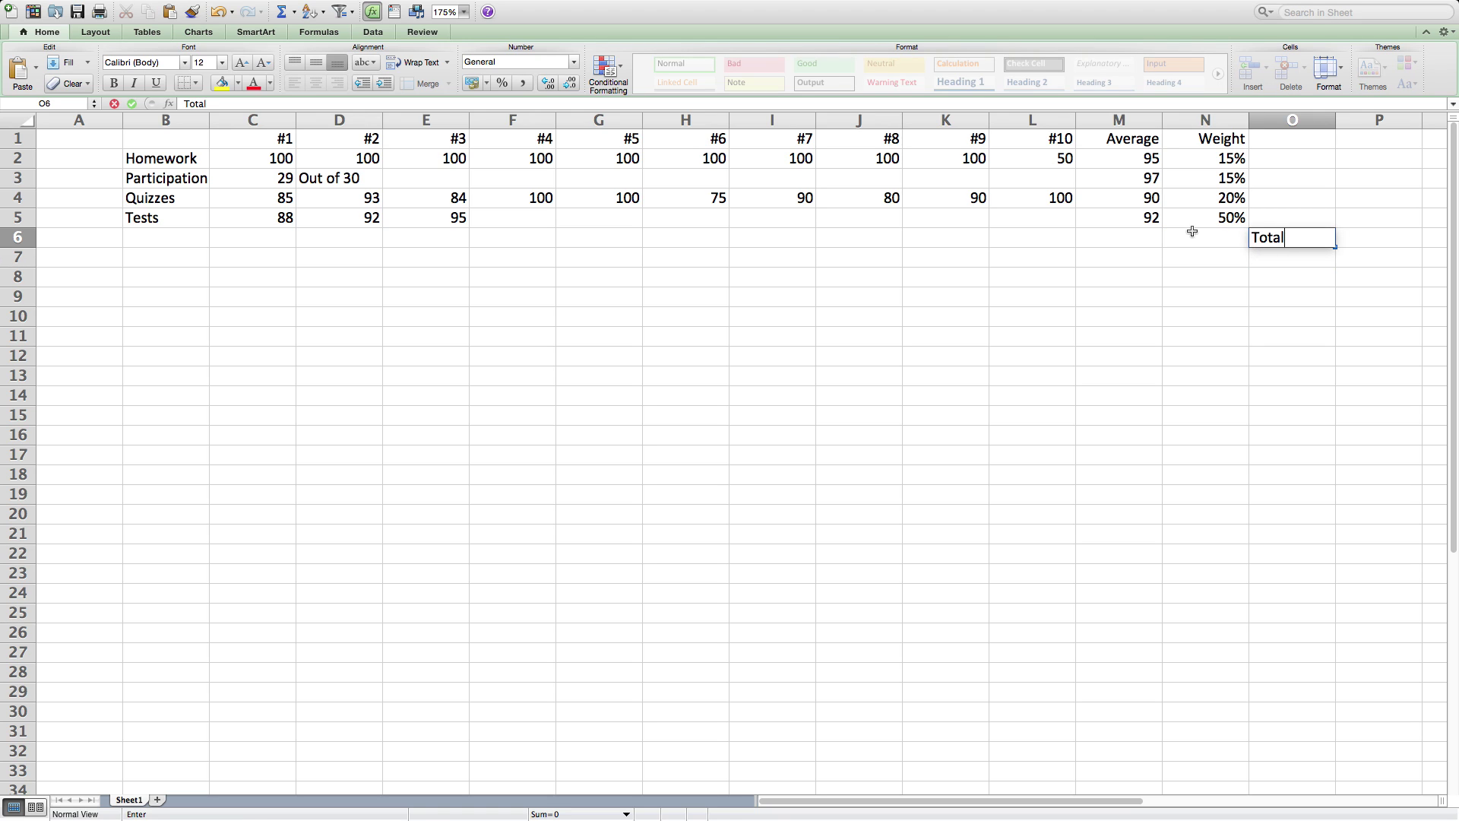
{"action": "left_click", "coordinate": [1192, 231]}
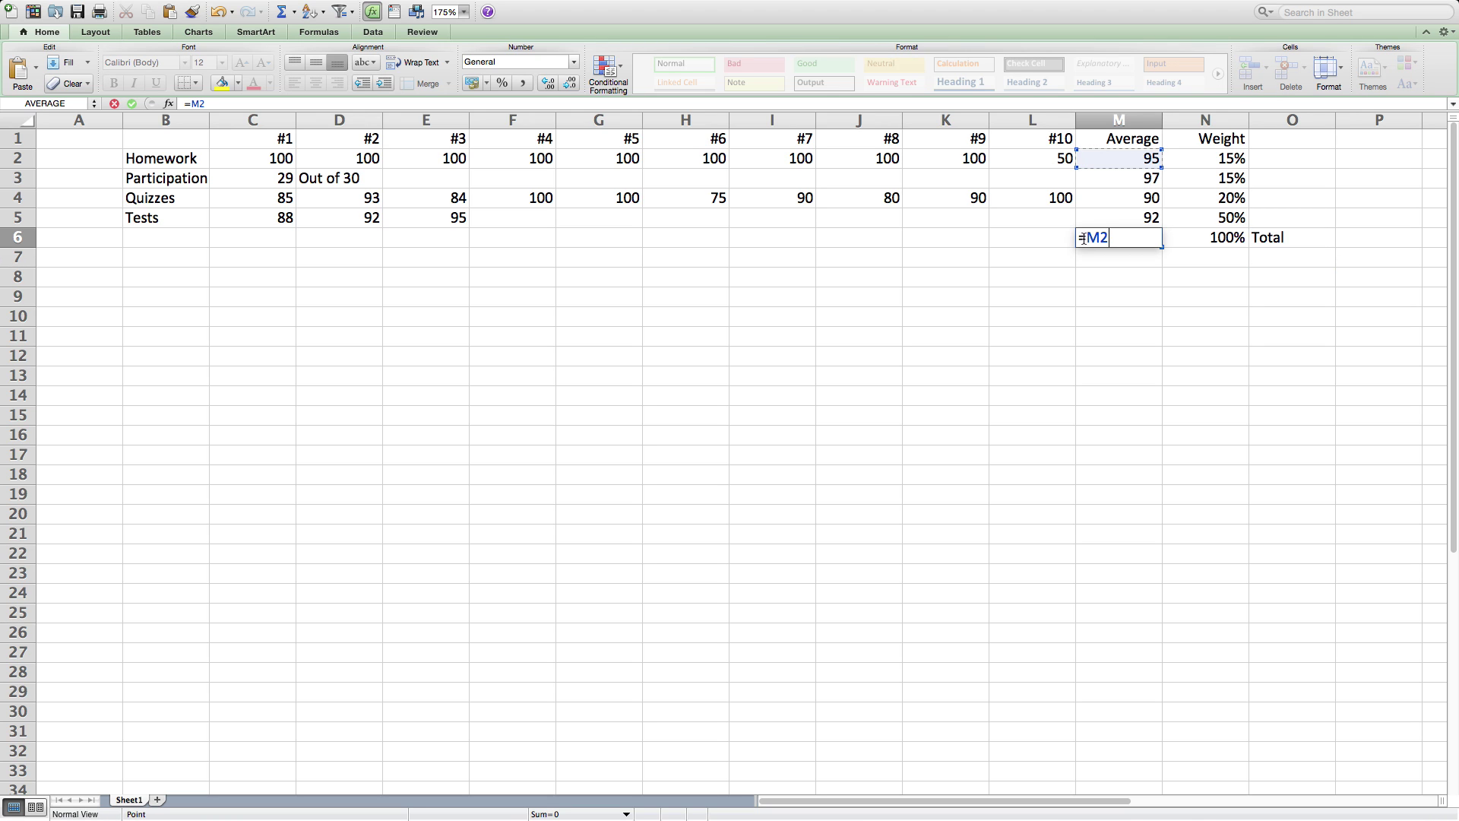
Step: Start M6's weighted total formula with the (M2*N2) and (M3*N3) Homework and Participation terms
{"action": "left_click", "coordinate": [1084, 238]}
{"action": "type", "text": "("}
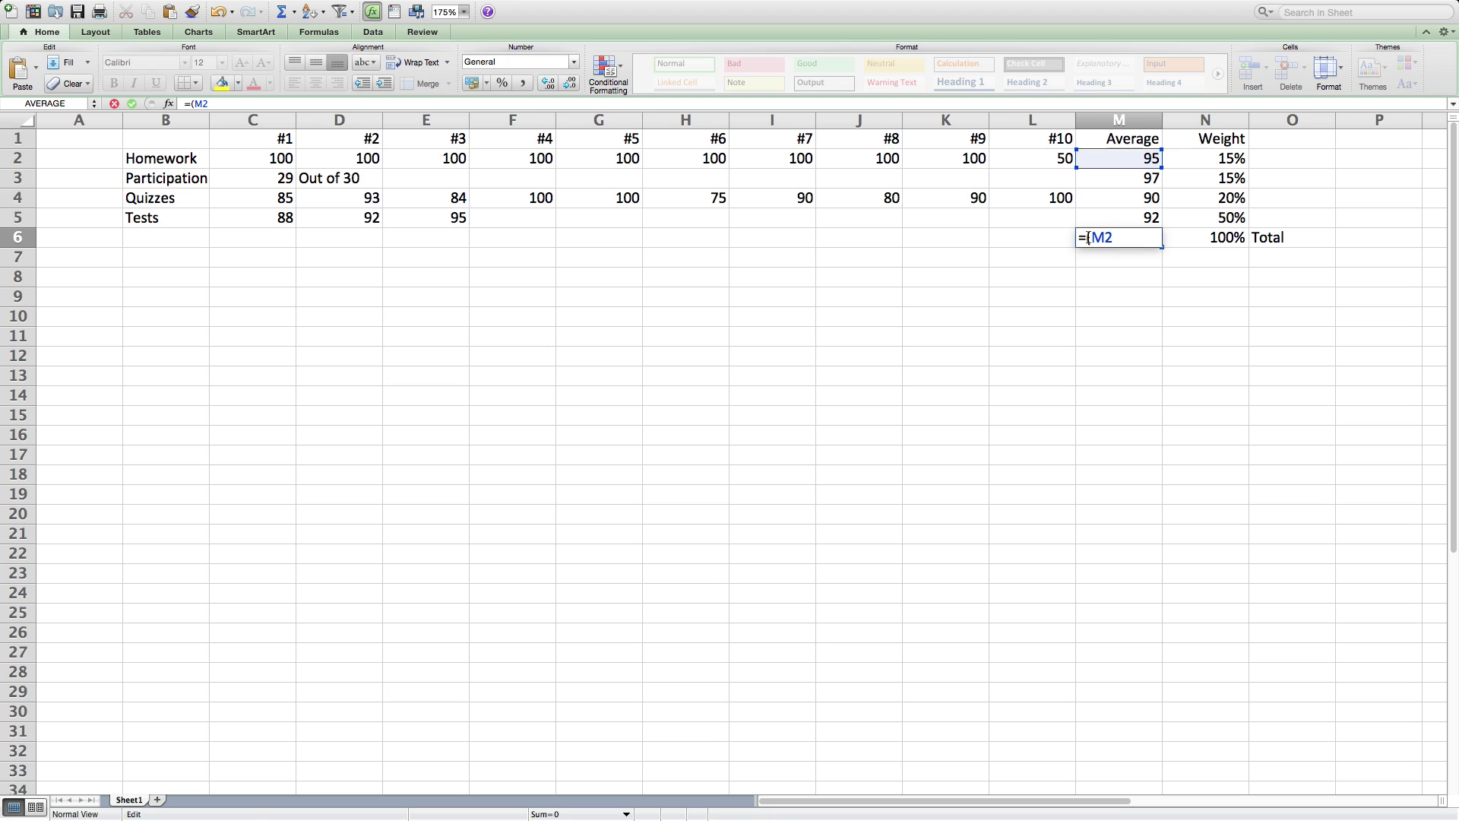
{"action": "left_click", "coordinate": [1192, 163]}
{"action": "type", "text": ")+("}
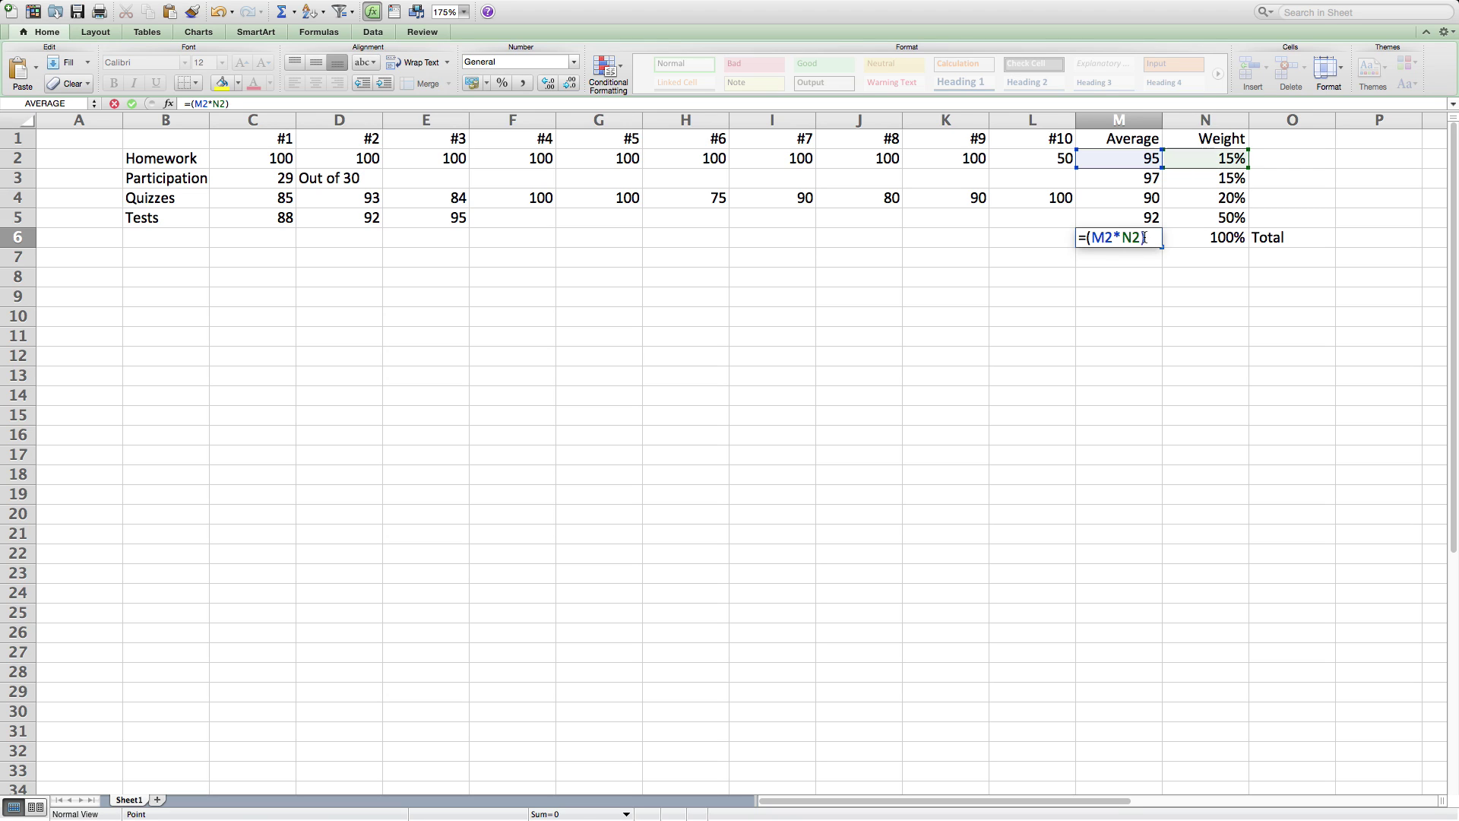
{"action": "left_click", "coordinate": [1146, 179]}
{"action": "type", "text": "*"}
{"action": "left_click", "coordinate": [1200, 181]}
{"action": "type", "text": ")+"}
Step: Add the (M4*N4) and (M5*N5) terms to complete M6, giving 92.523333
{"action": "left_click", "coordinate": [1148, 201]}
{"action": "type", "text": "*N2)+("}
{"action": "left_click", "coordinate": [1204, 201]}
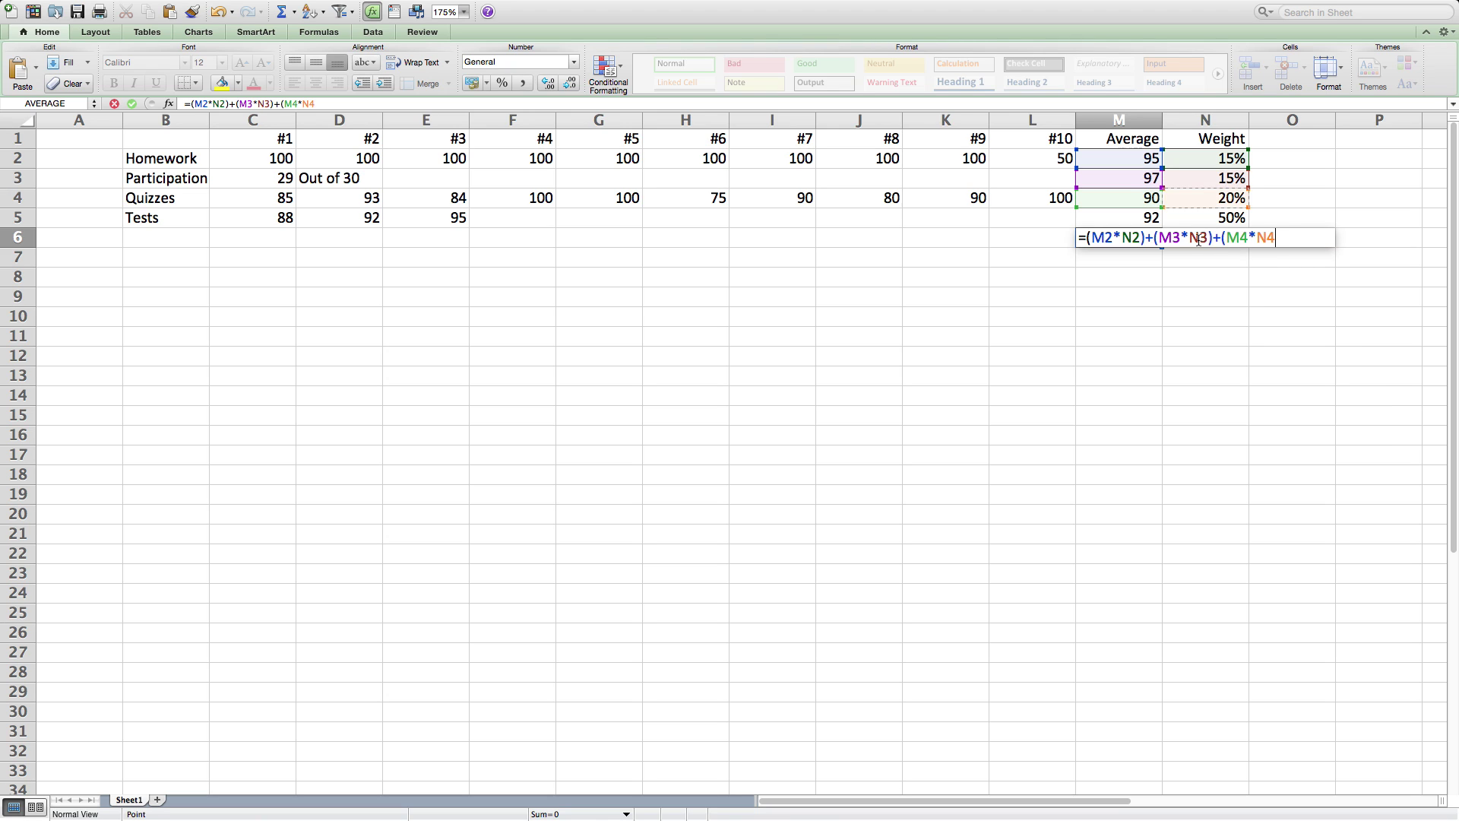
{"action": "type", "text": ")+"}
{"action": "left_click", "coordinate": [1132, 218]}
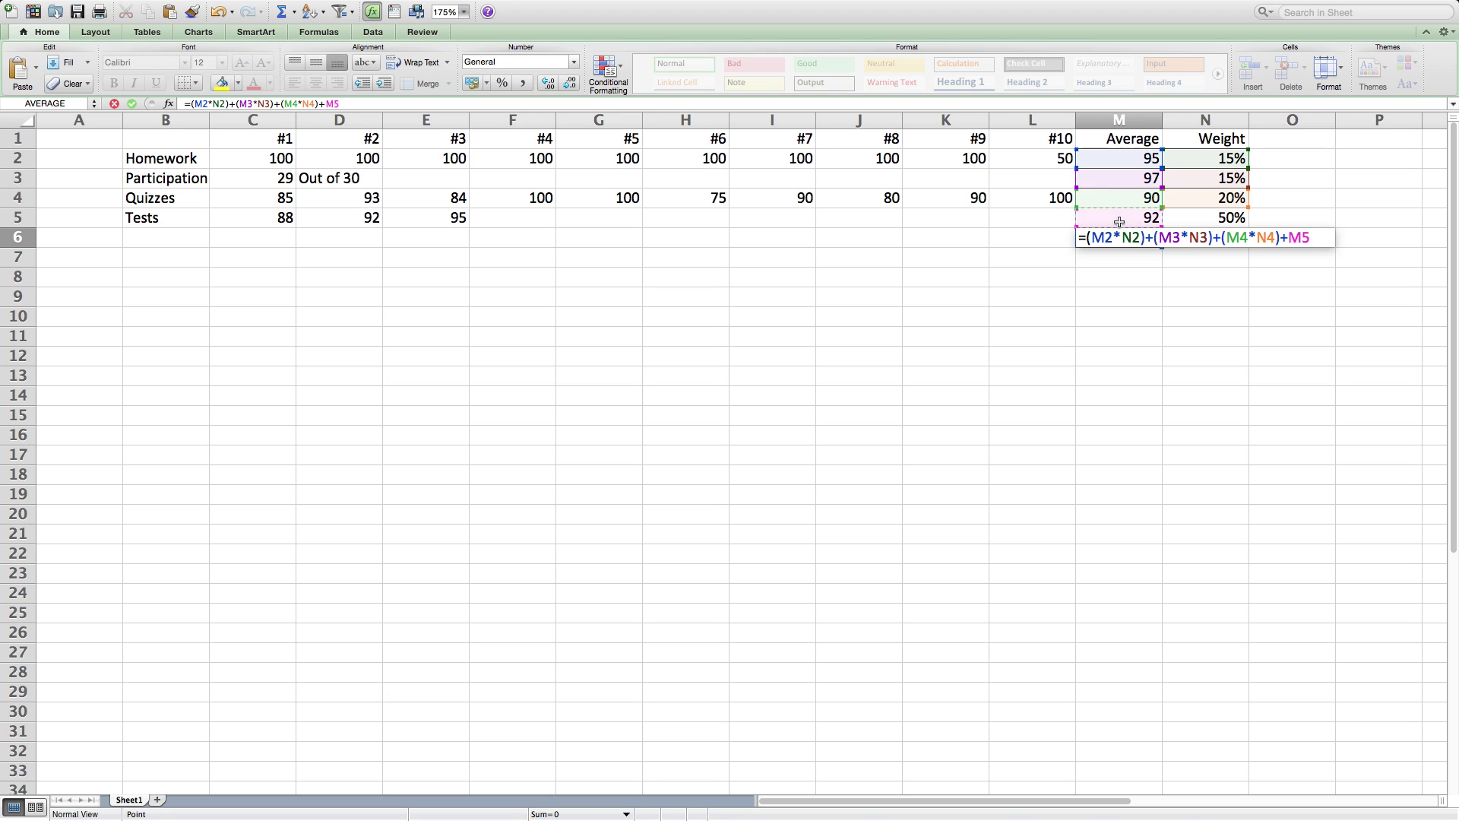
{"action": "type", "text": "*"}
{"action": "left_click", "coordinate": [1208, 220]}
{"action": "left_click", "coordinate": [1290, 239]}
{"action": "type", "text": "("}
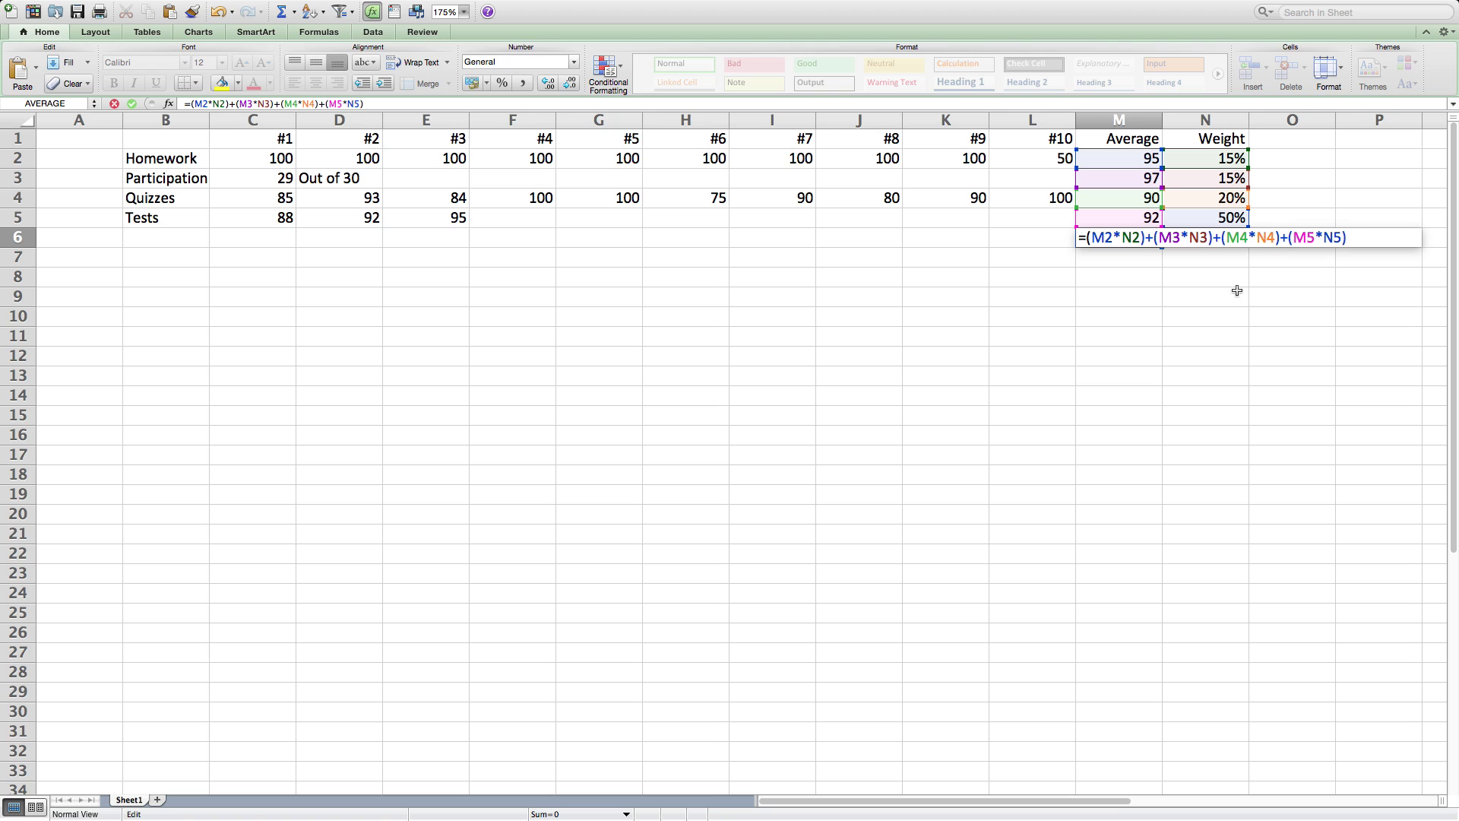
{"action": "key", "text": "Return"}
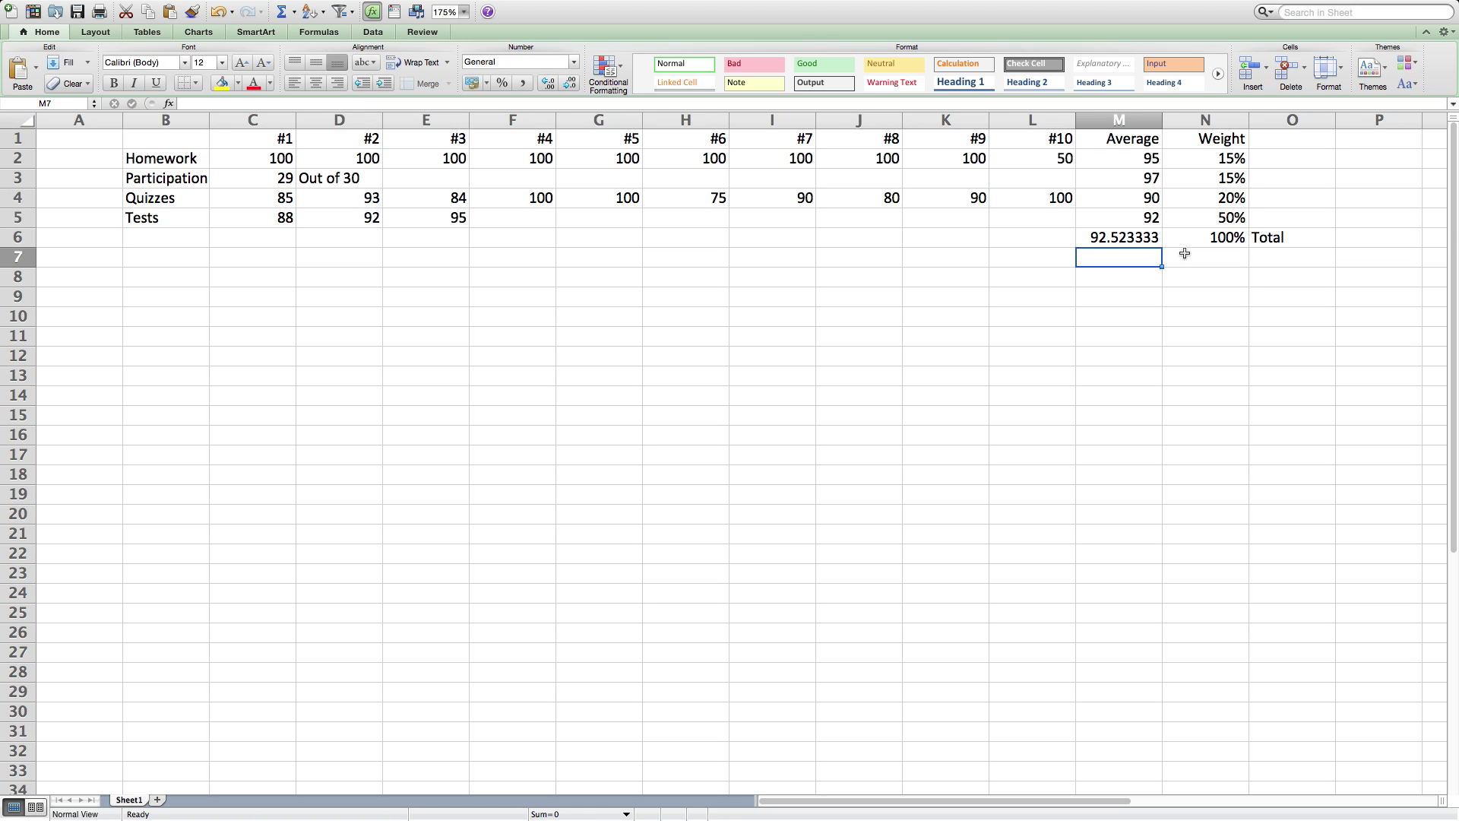
Step: Decrease the decimals on M6's weighted total until it reads 93
{"action": "left_click", "coordinate": [1115, 241]}
{"action": "left_click", "coordinate": [569, 82]}
{"action": "left_click", "coordinate": [569, 82]}
{"action": "left_click", "coordinate": [569, 82]}
{"action": "left_click", "coordinate": [569, 82]}
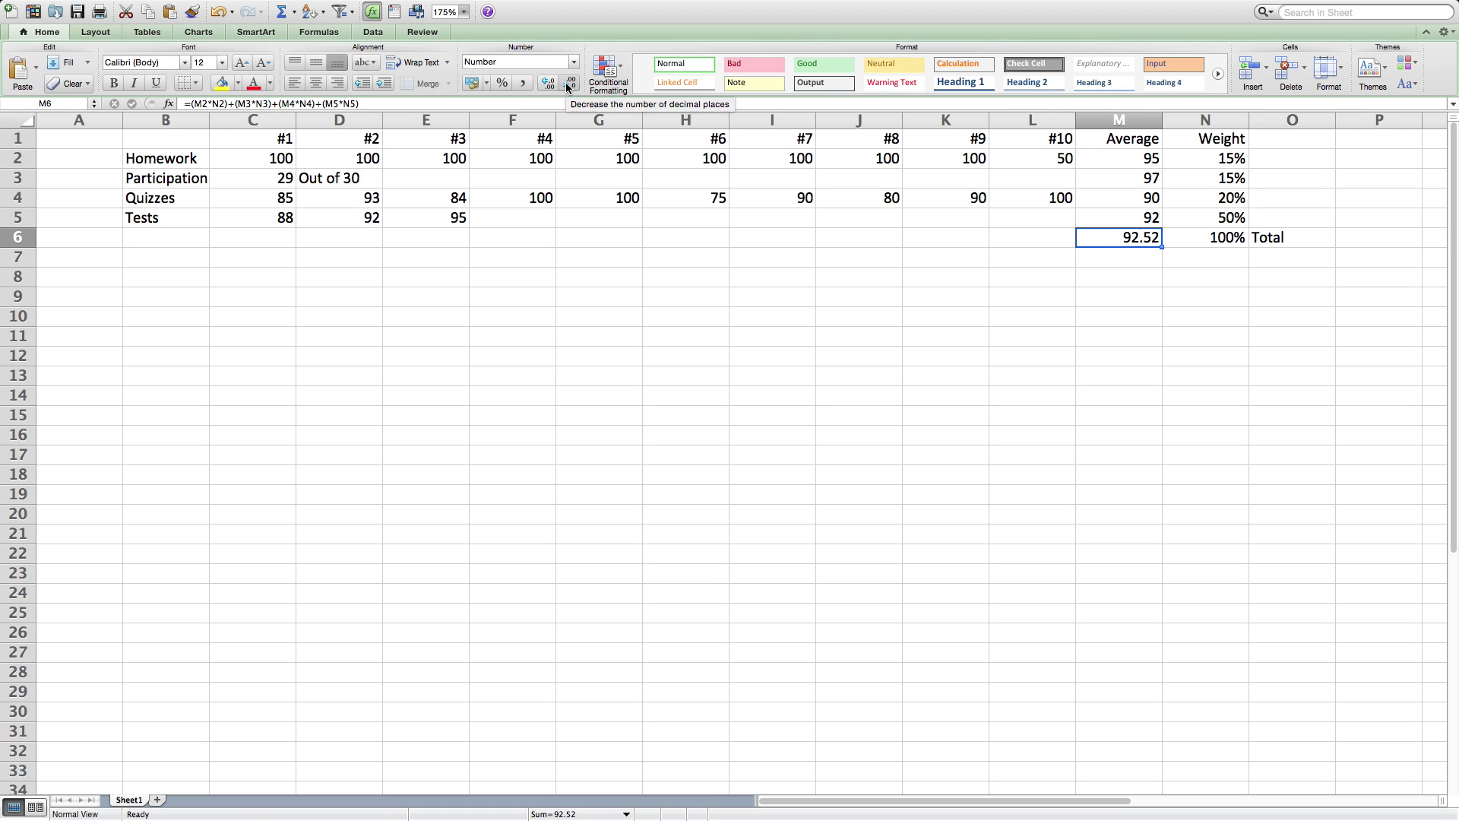
{"action": "left_click", "coordinate": [569, 82]}
{"action": "left_click", "coordinate": [569, 82]}
{"action": "left_click", "coordinate": [1120, 257]}
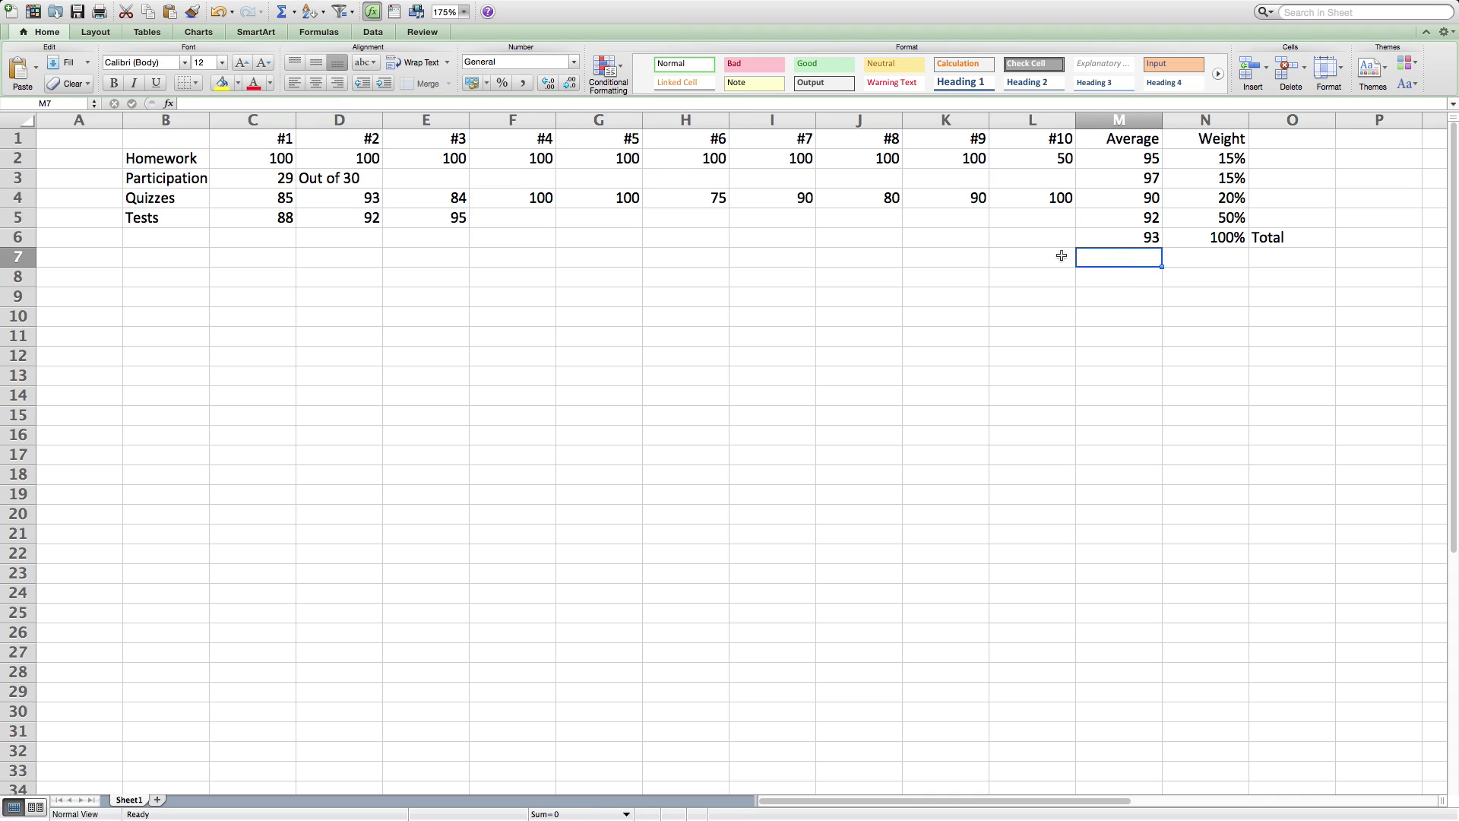